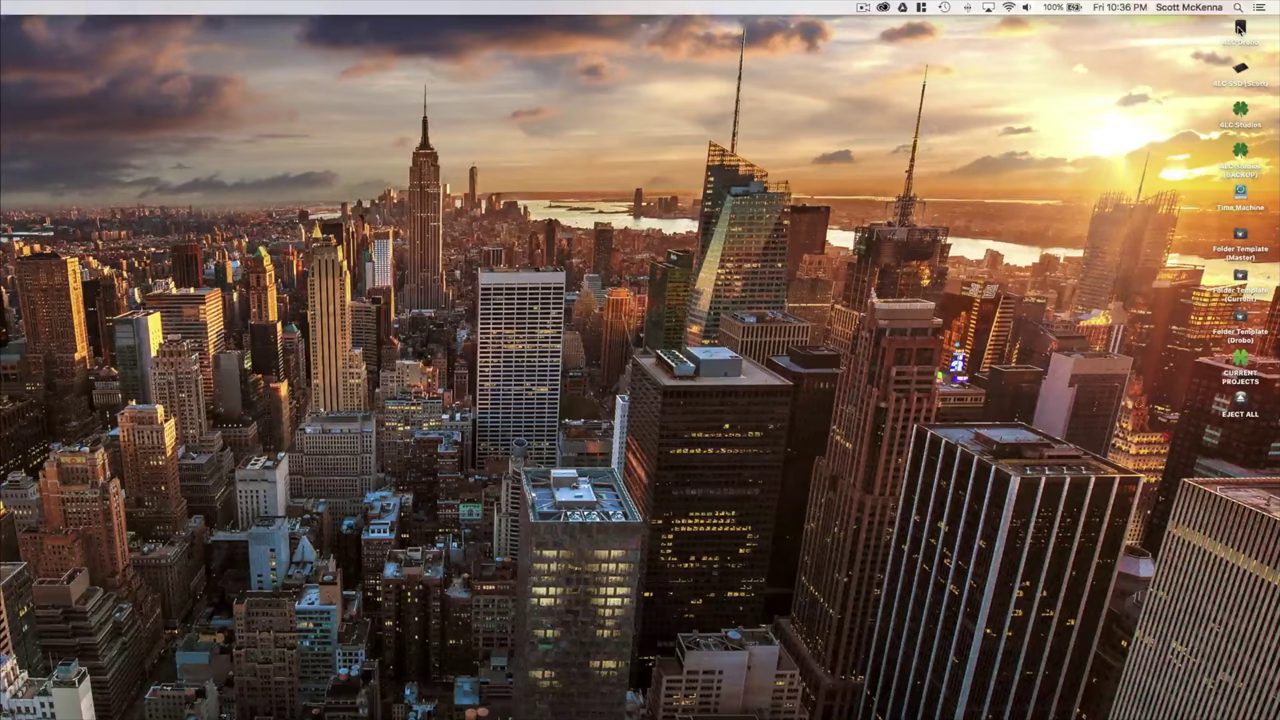
Open the 4LC Drobo drive in a window and open its Years folder.
double_click(1240, 28)
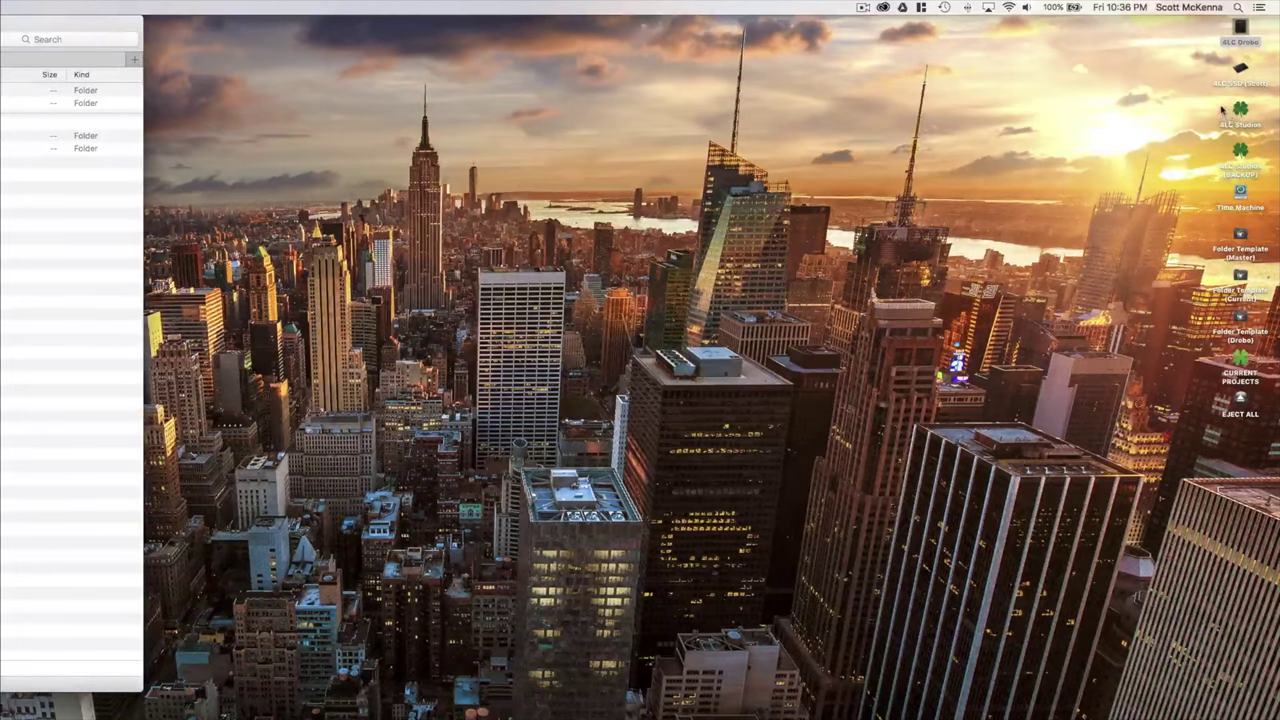
left_click_drag(1253, 152, 1234, 122)
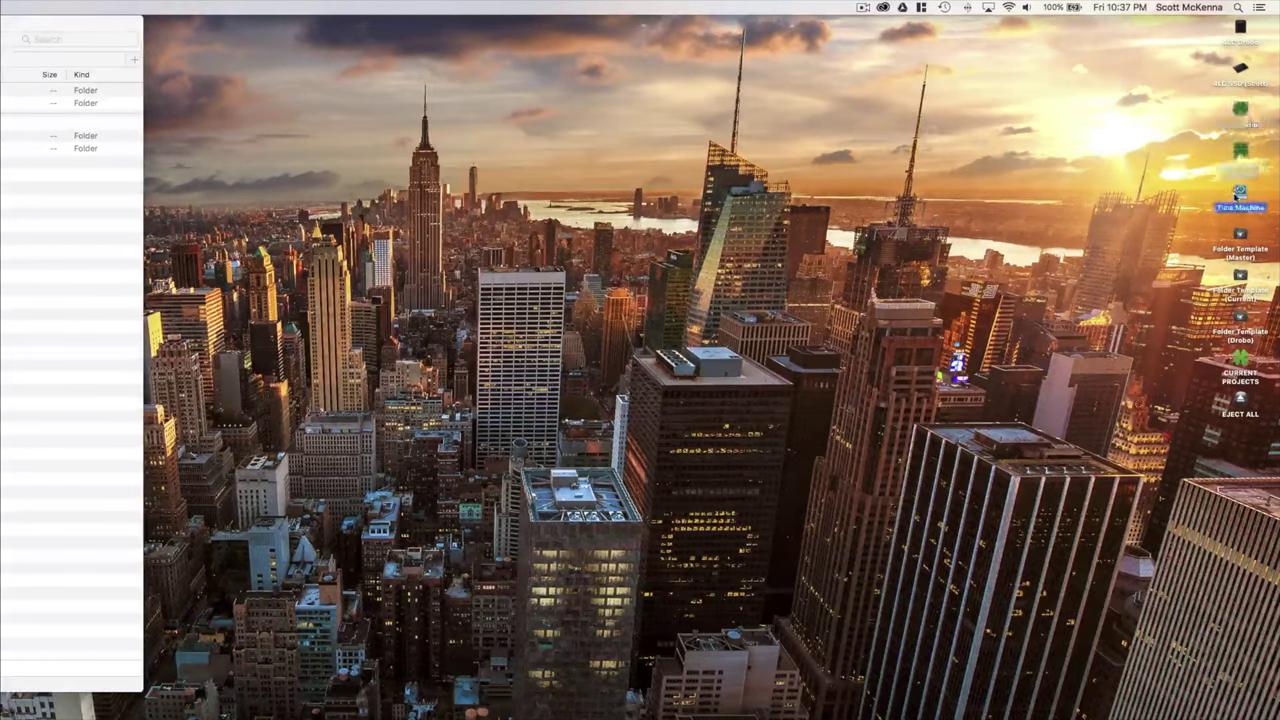
left_click_drag(100, 22, 555, 22)
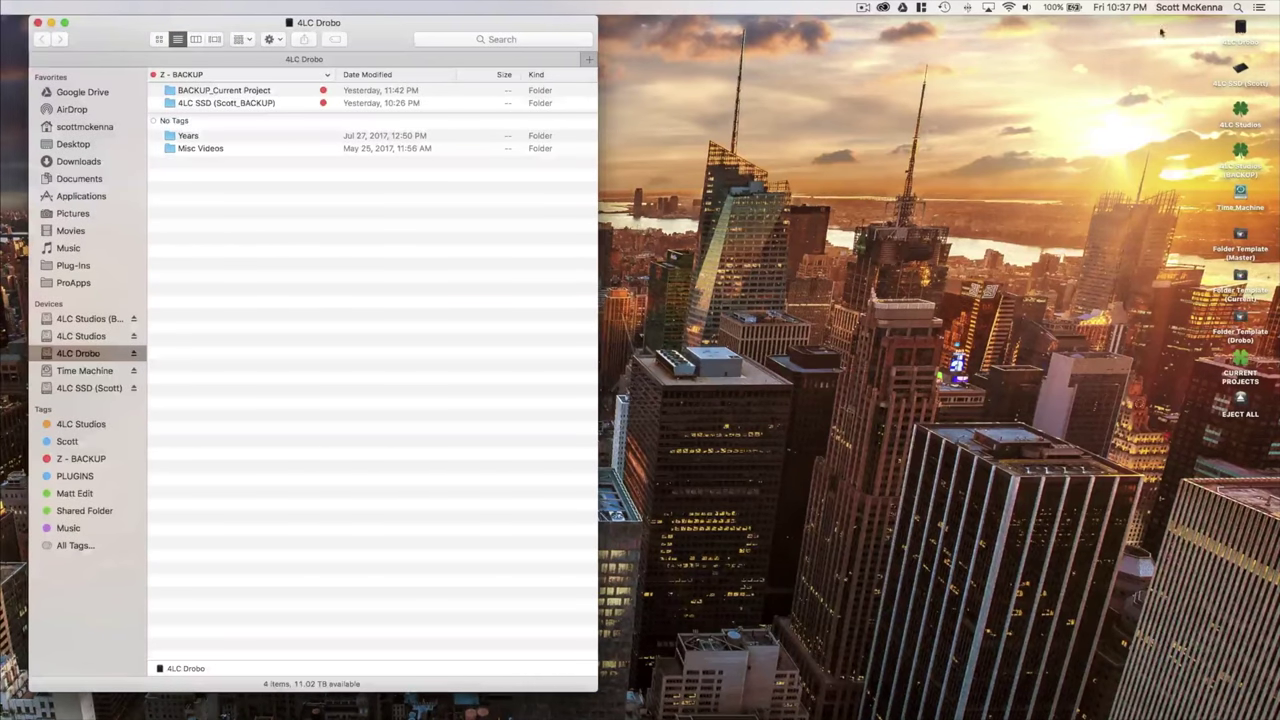
double_click(190, 137)
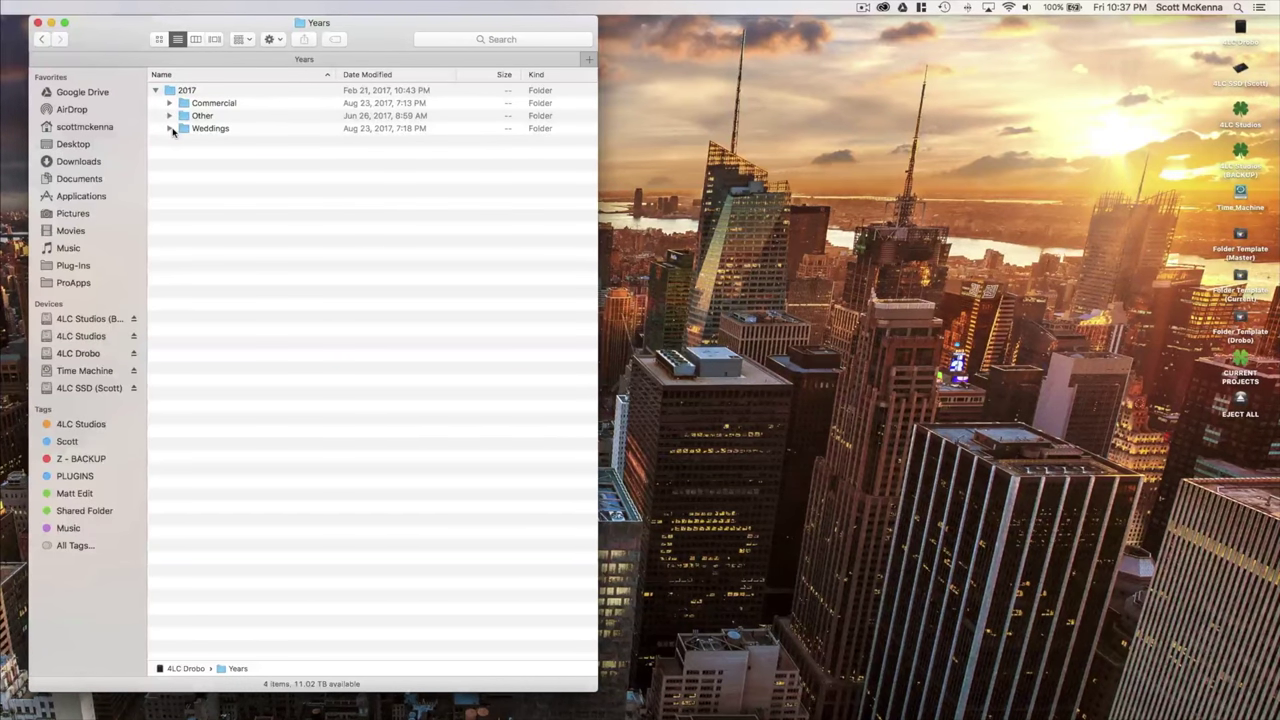
Expand and collapse the 2017 Weddings and Commercial folders, then open Folder Template (Master).
left_click(170, 128)
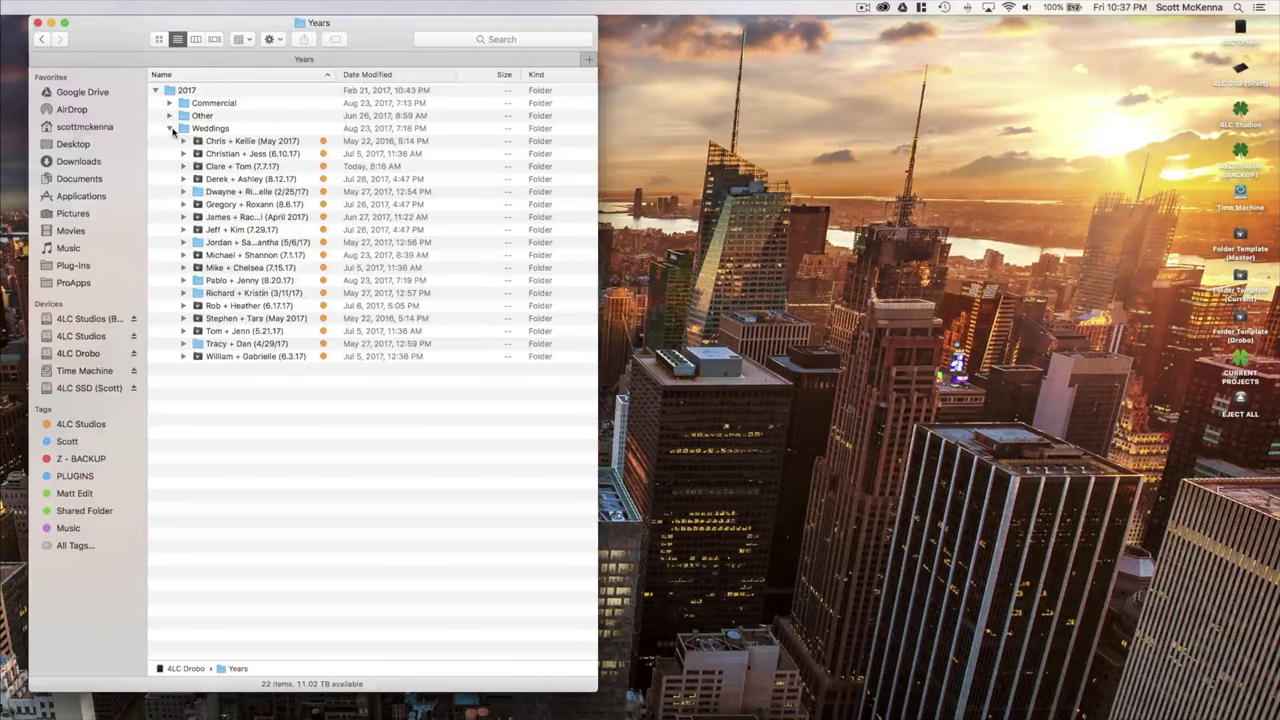
left_click(170, 128)
left_click(170, 103)
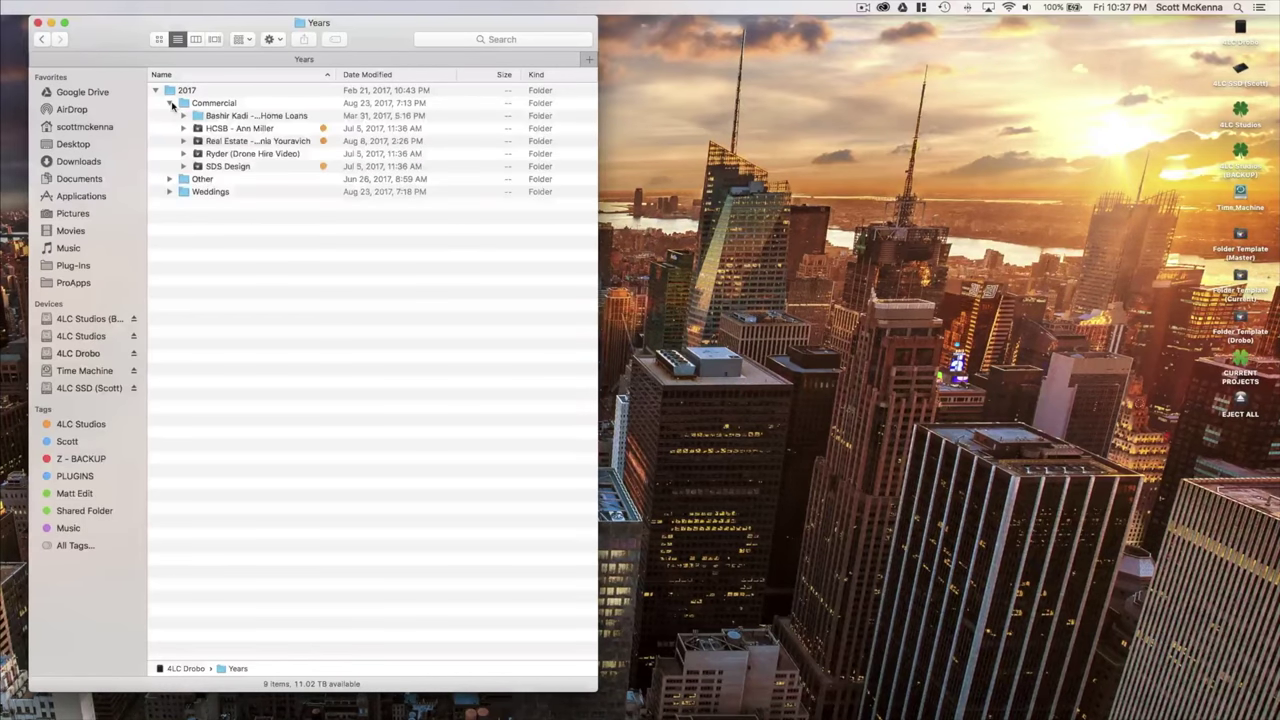
left_click(170, 103)
left_click(170, 115)
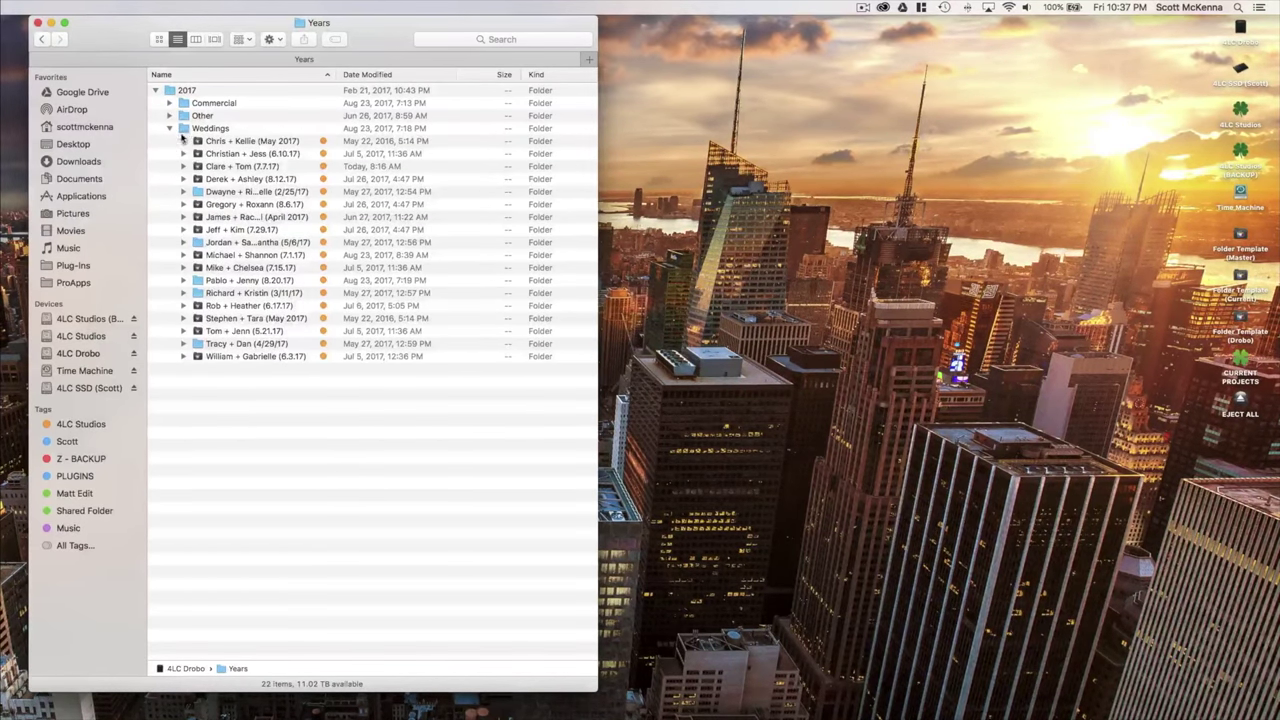
left_click(171, 128)
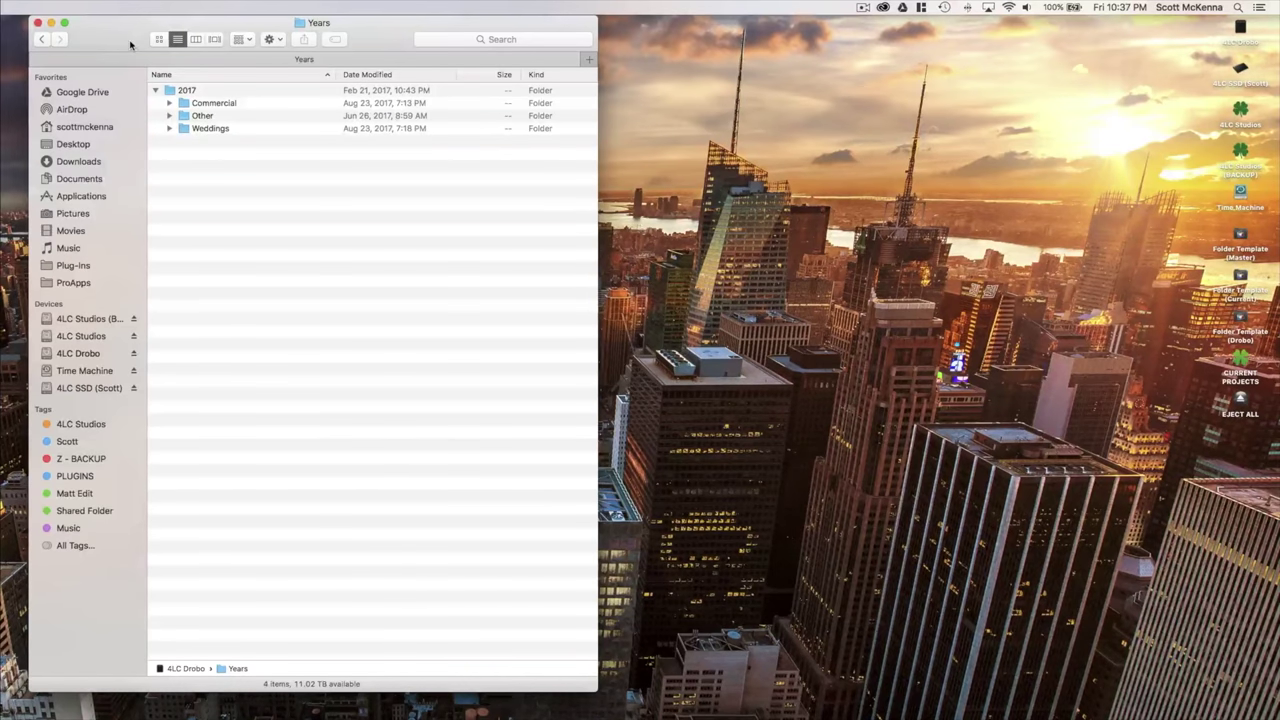
double_click(1240, 237)
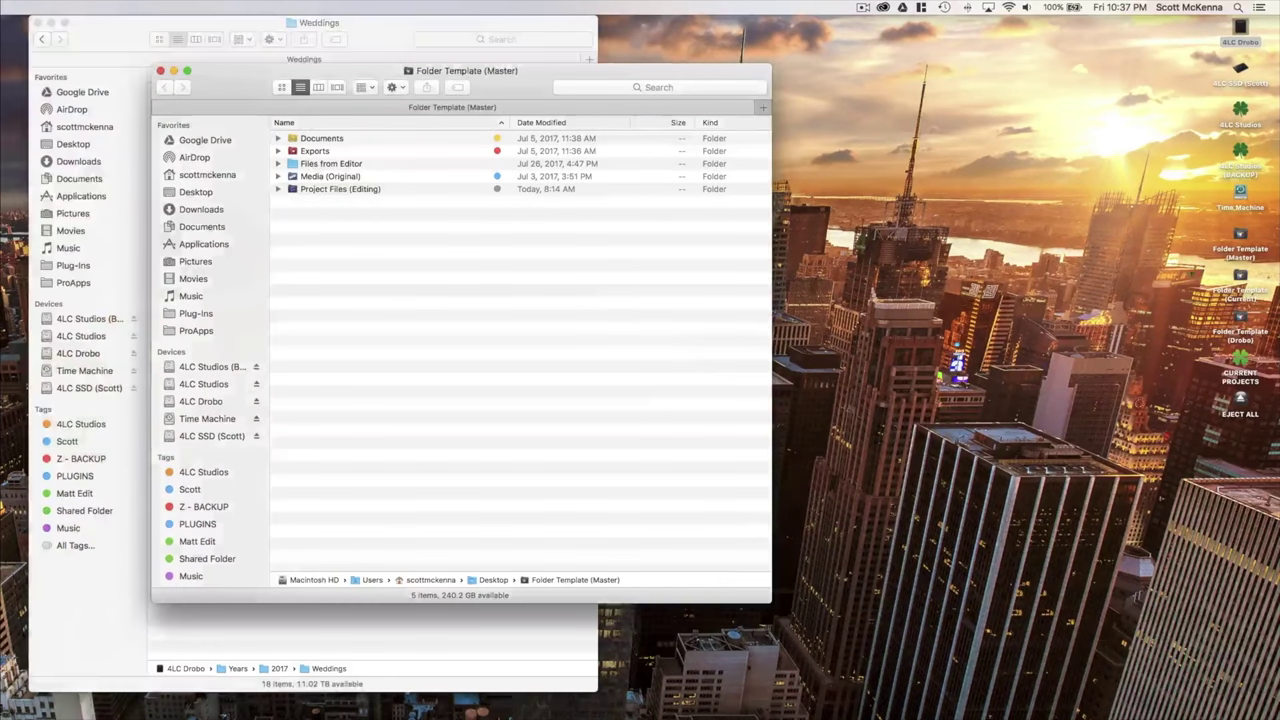
Close the Drobo's Weddings window with Cmd+W, keeping only Folder Template (Master) open.
left_click(1240, 237)
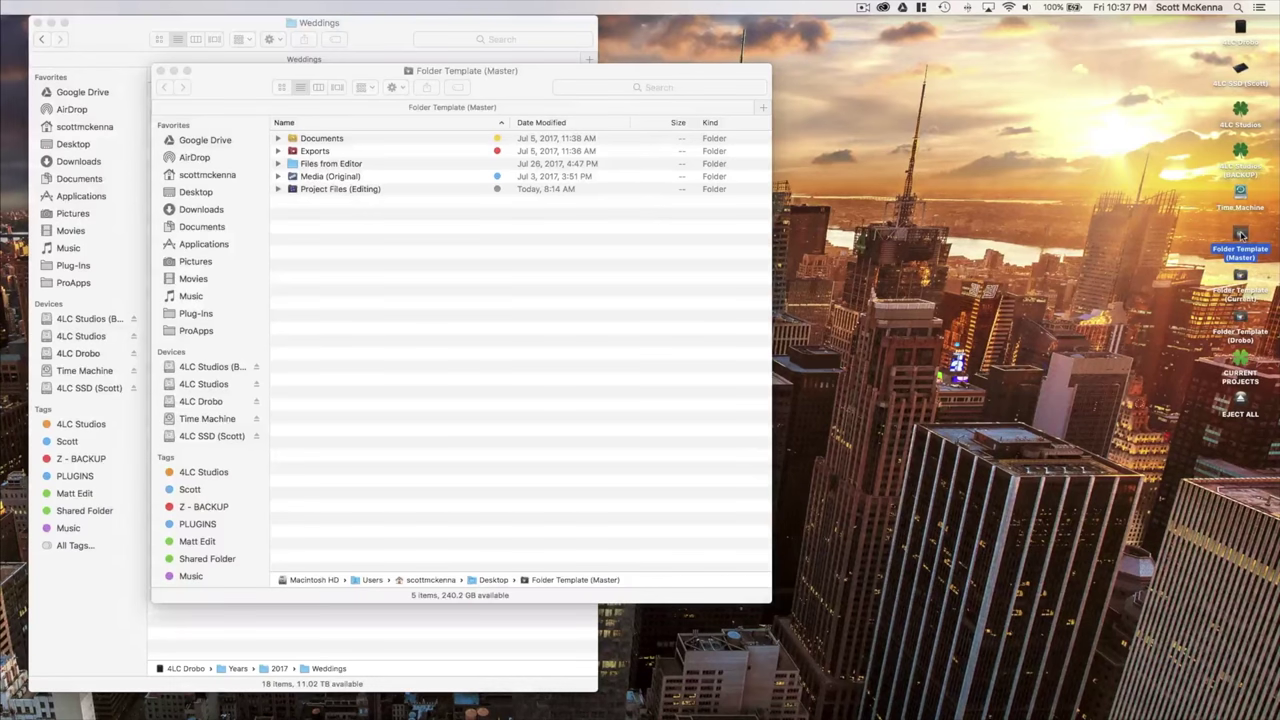
left_click(390, 25)
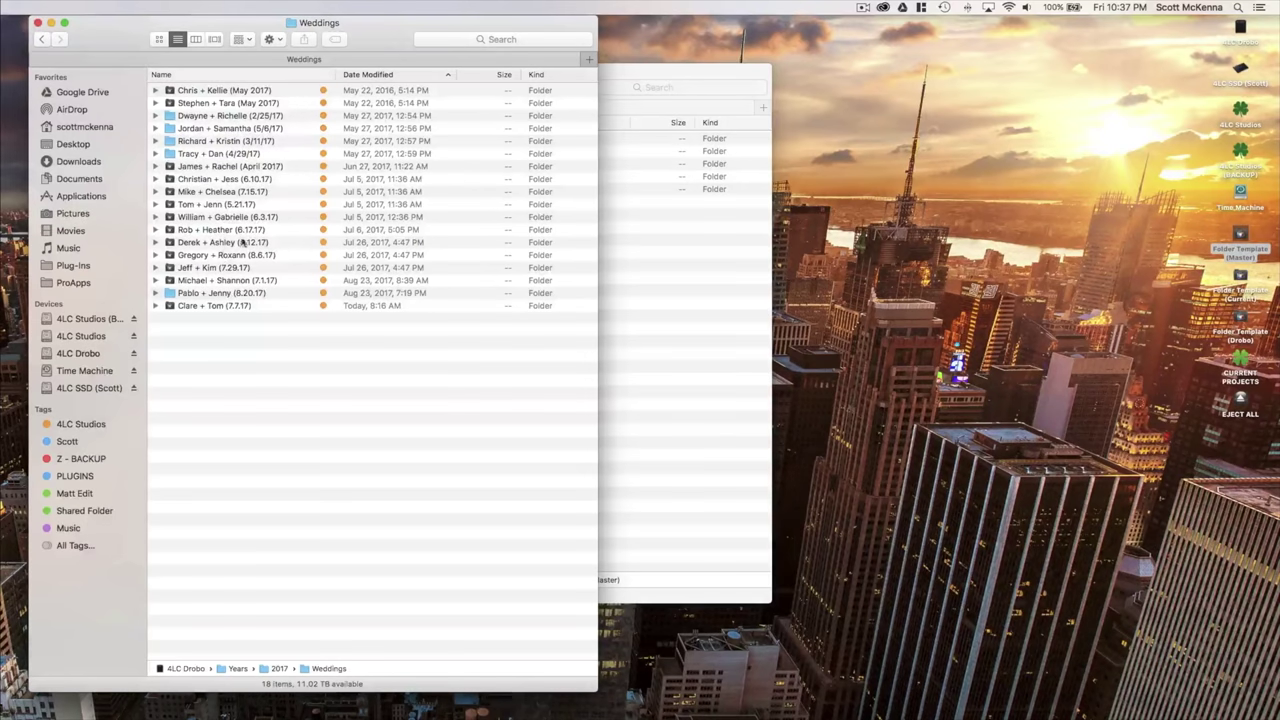
key("super+w")
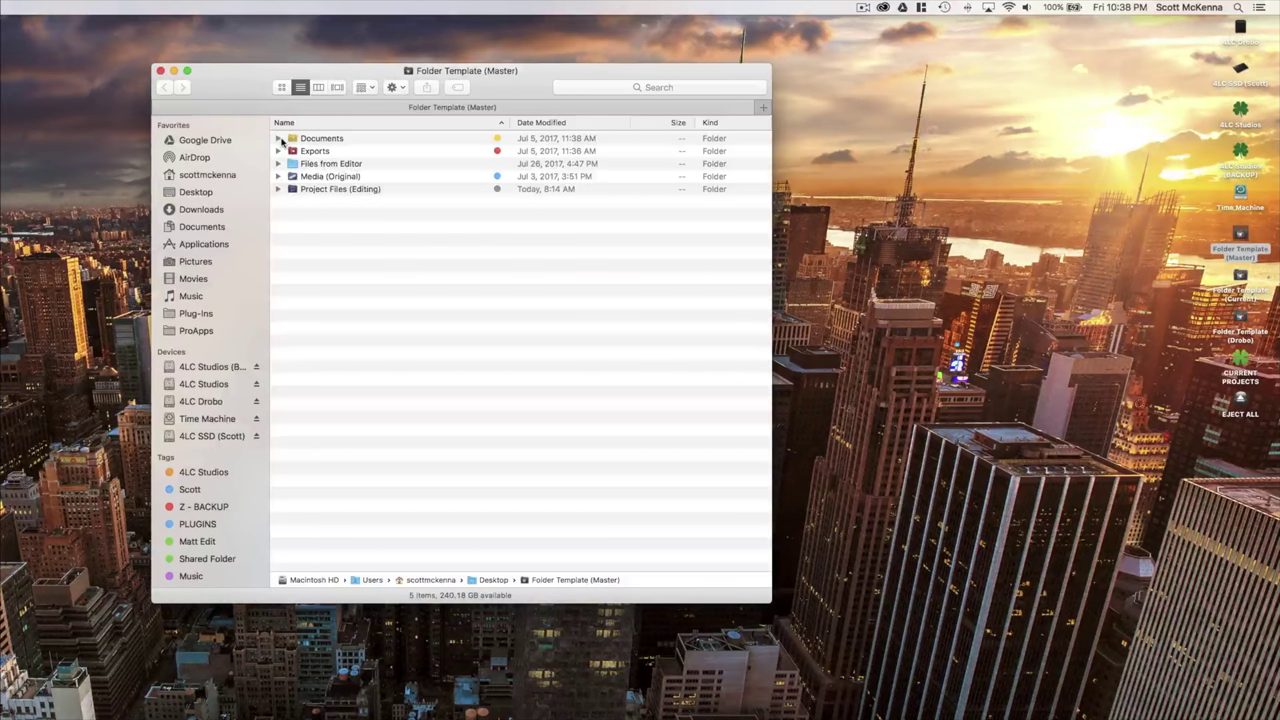
left_click(279, 139)
left_click(294, 151)
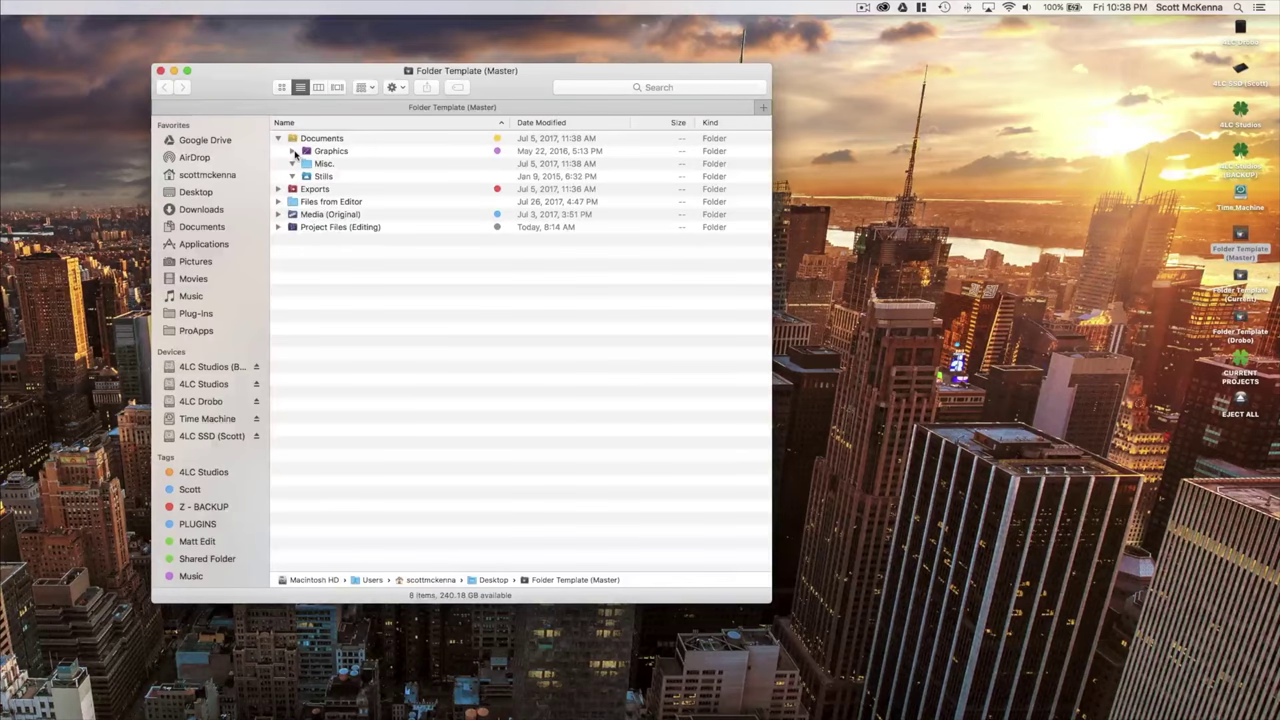
left_click(293, 151)
left_click(300, 178)
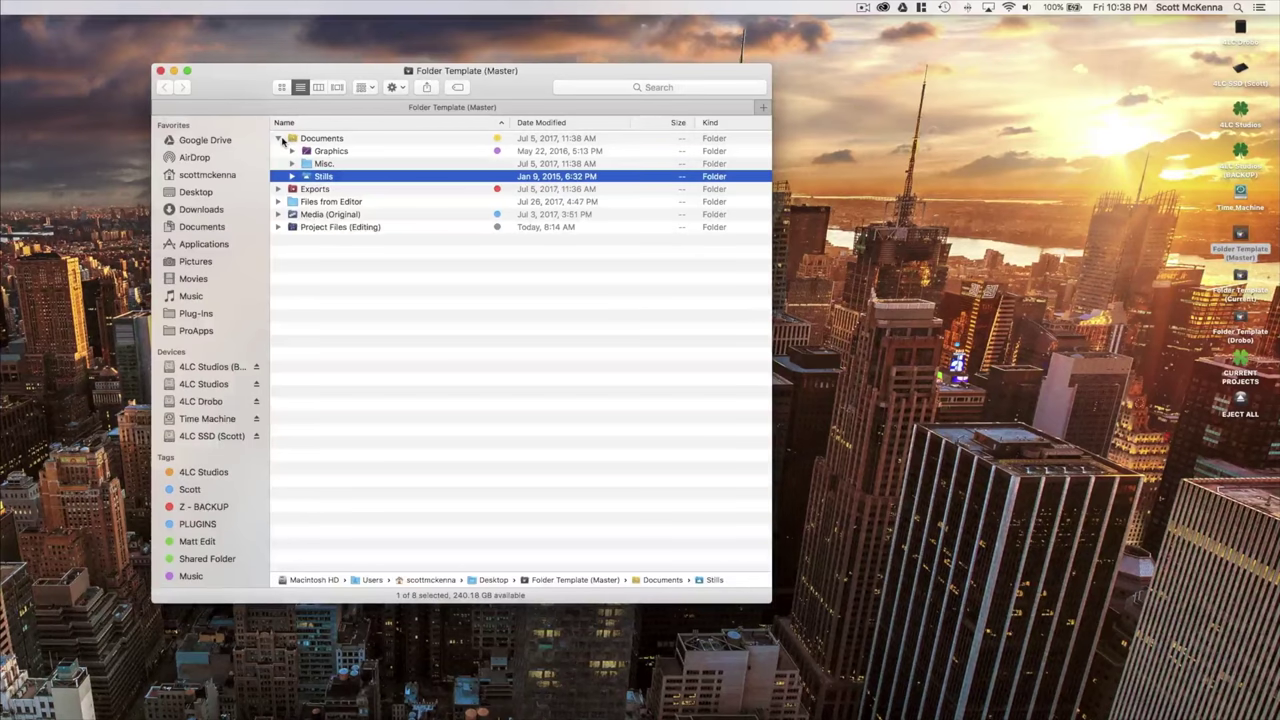
left_click(280, 139)
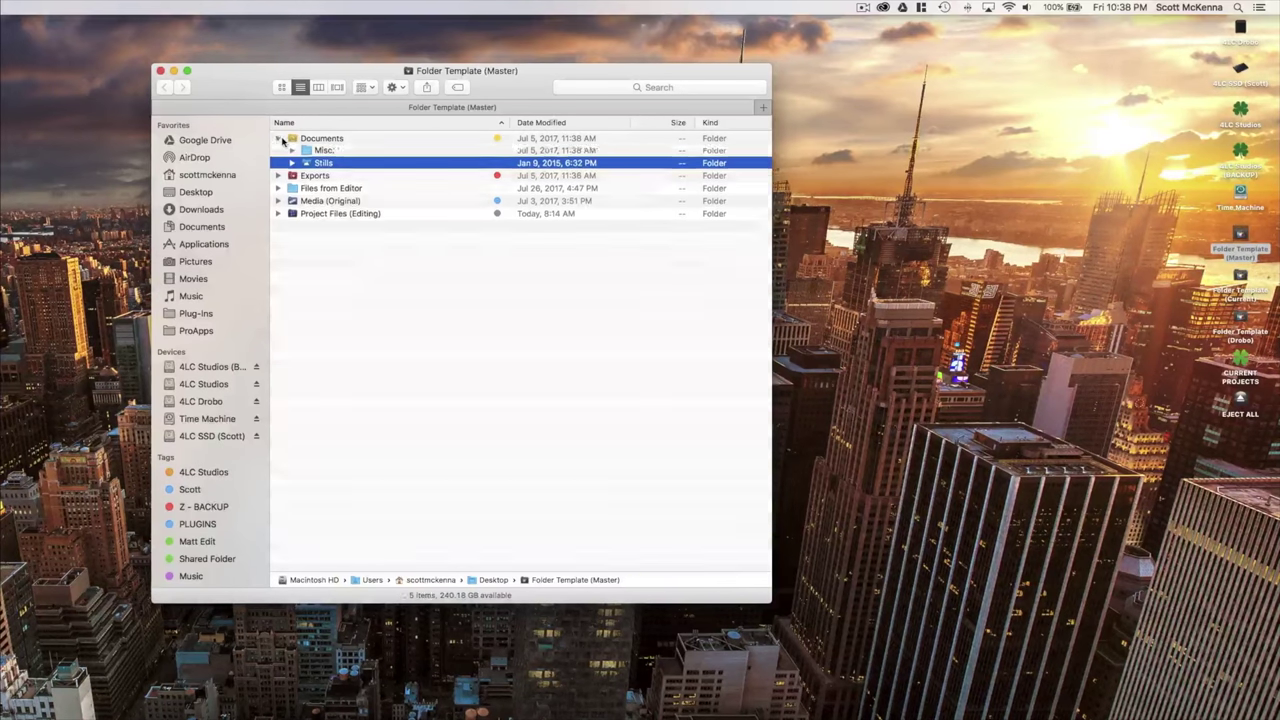
left_click(280, 151)
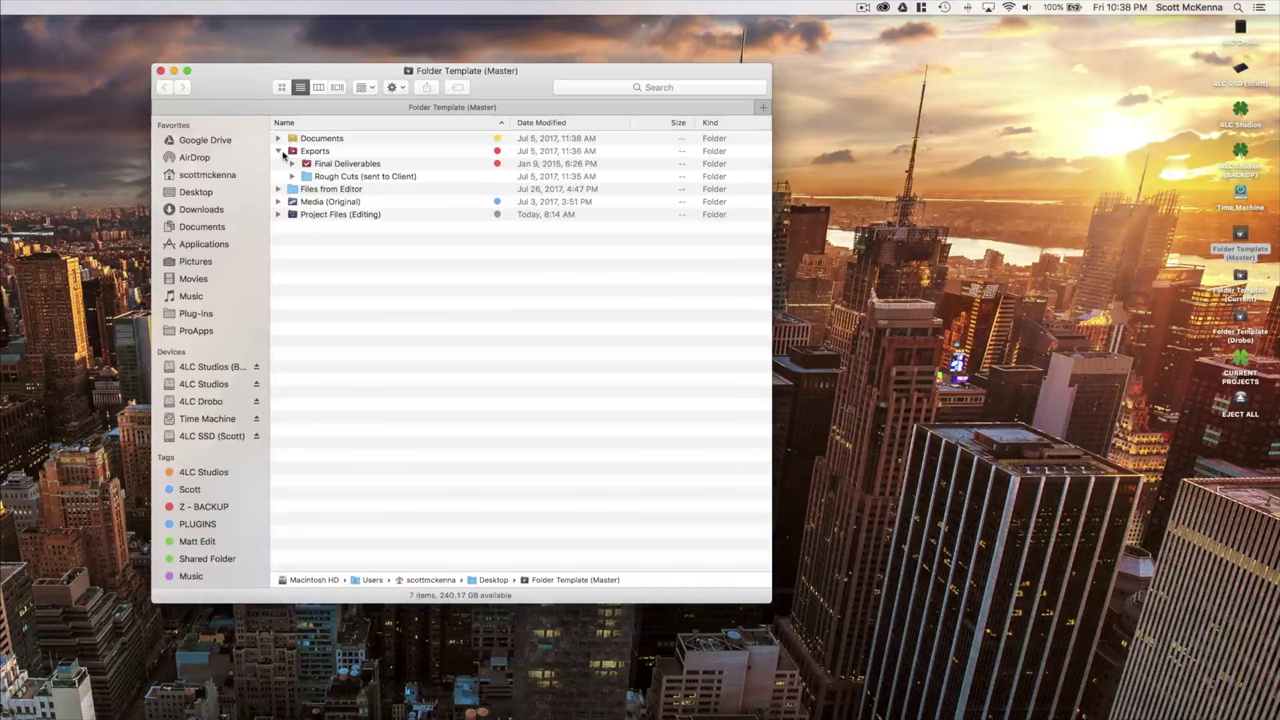
left_click(281, 152)
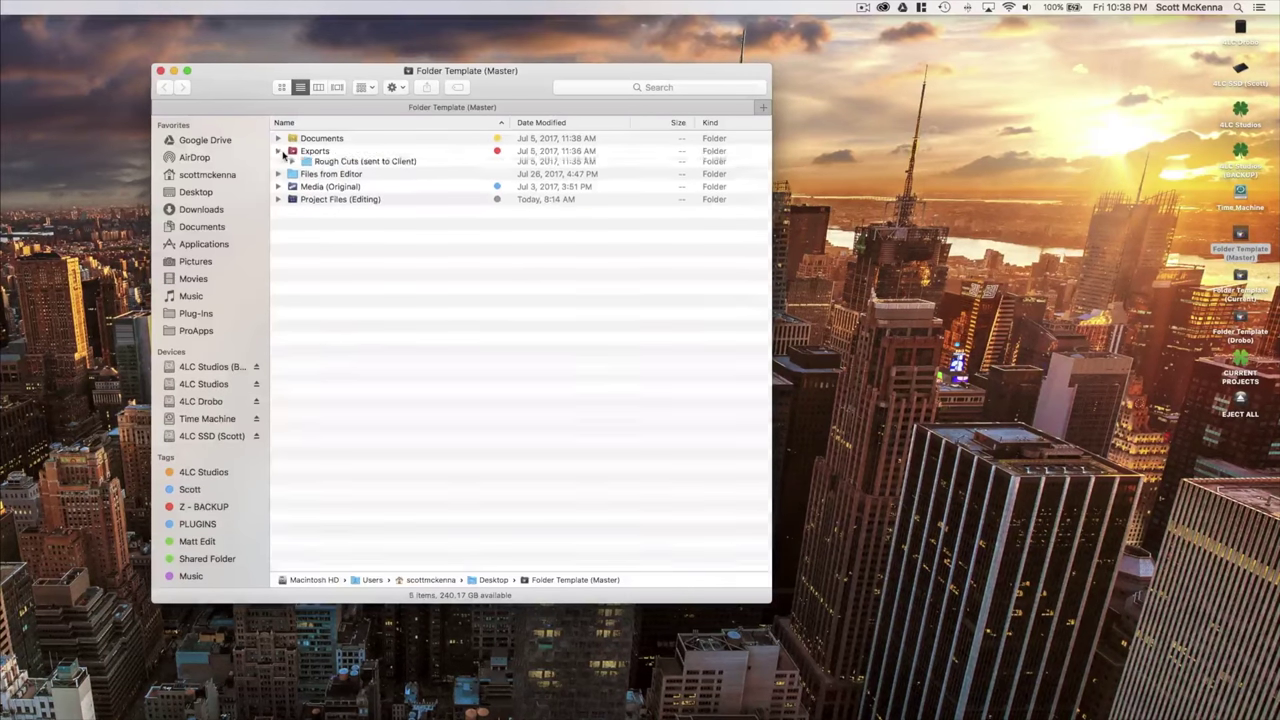
left_click(281, 164)
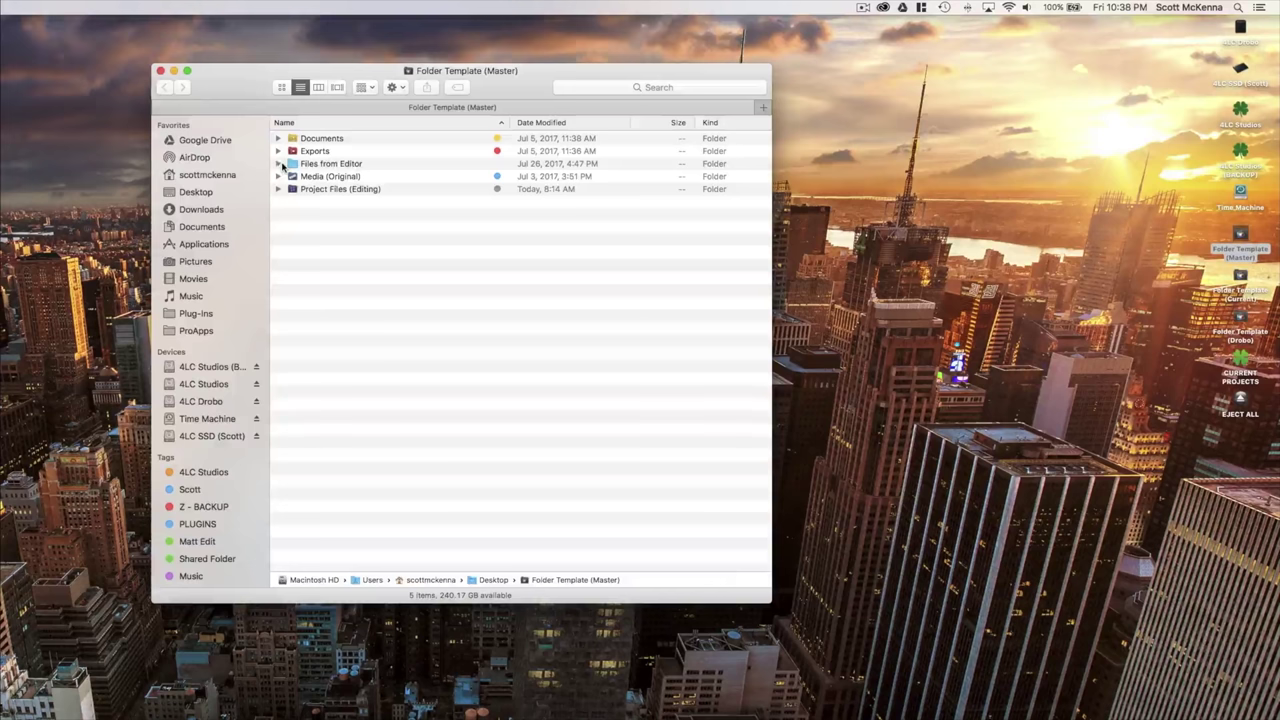
left_click(293, 166)
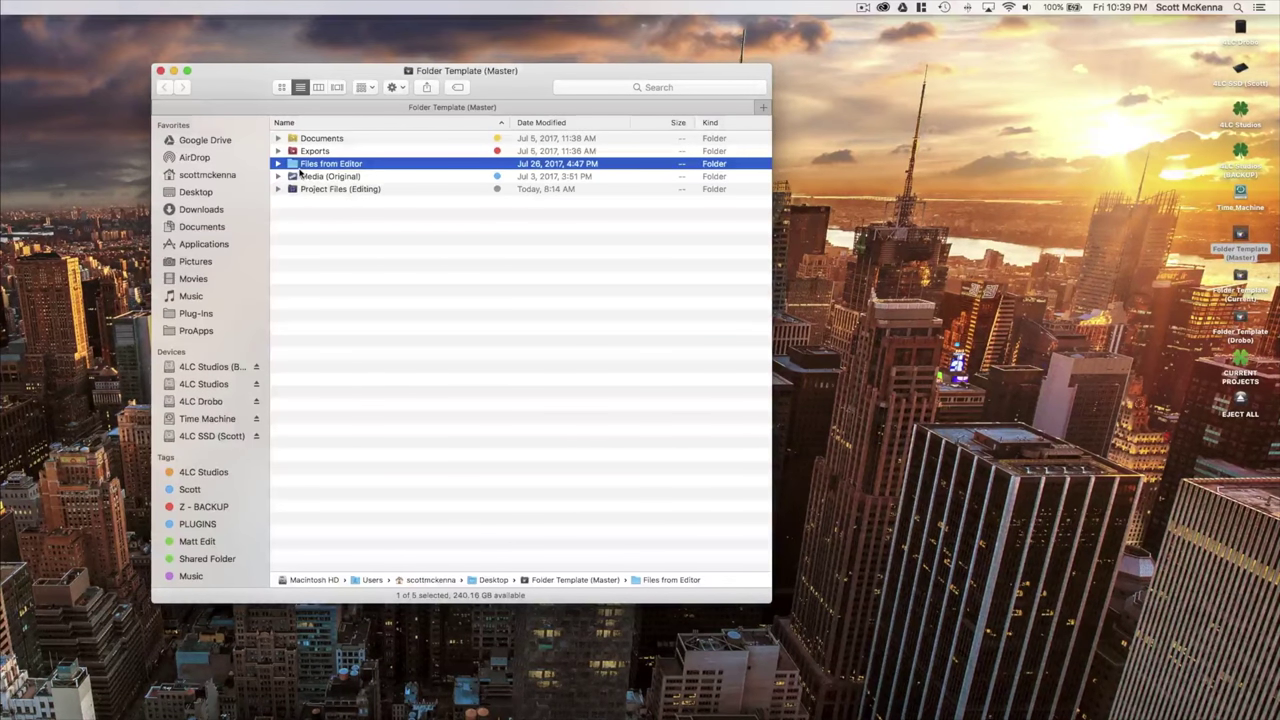
Inspect the template's Media (Original) folder, with its Audio, SFX and Video Footage subfolders.
left_click(279, 177)
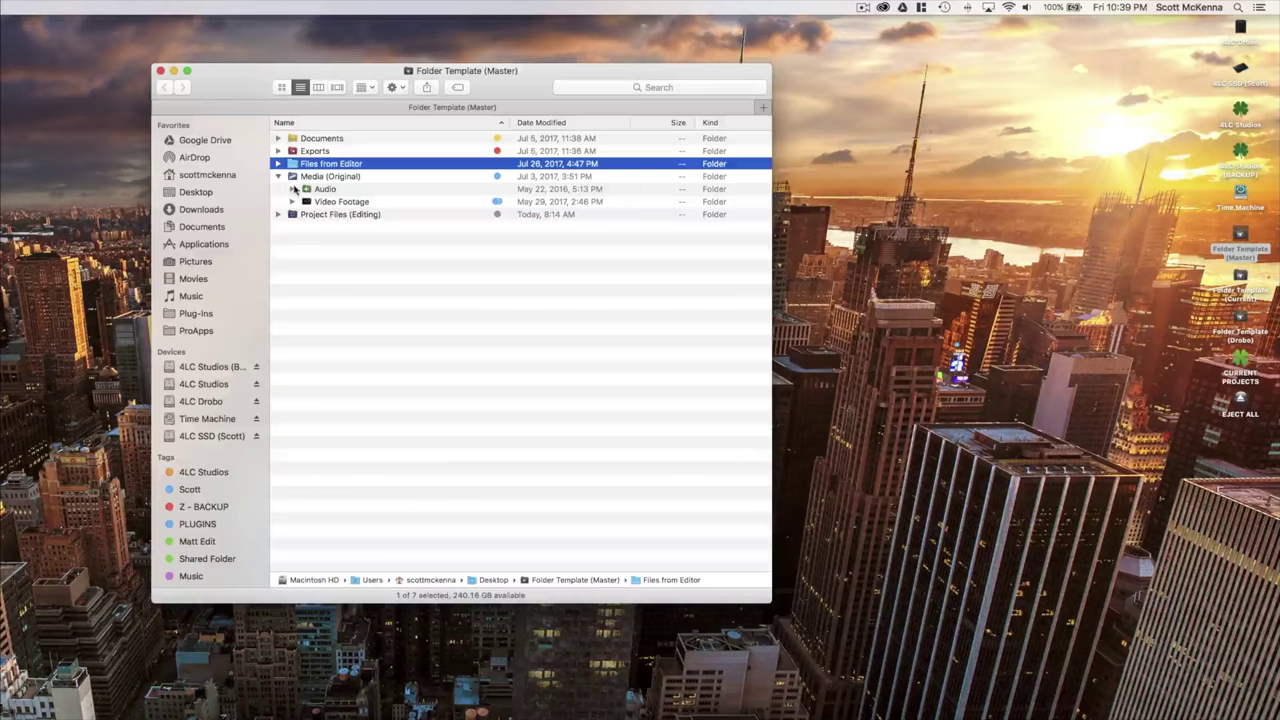
left_click(293, 189)
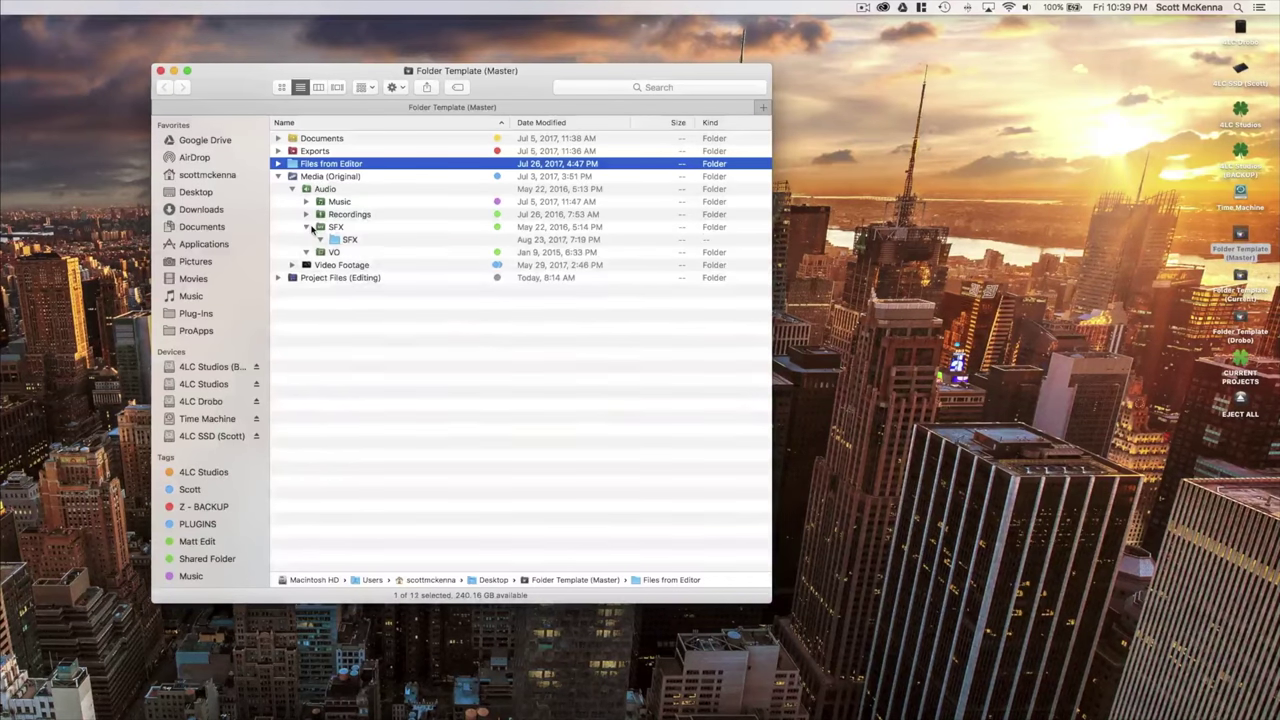
left_click(310, 228)
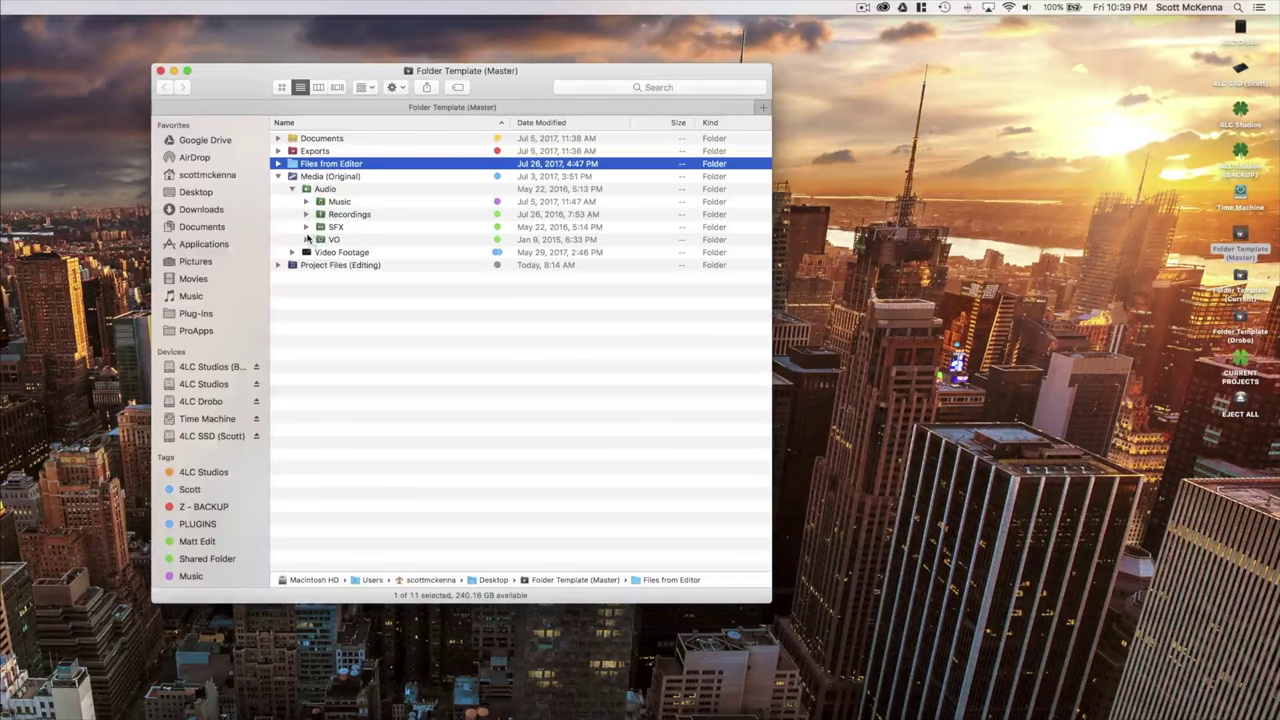
left_click(292, 189)
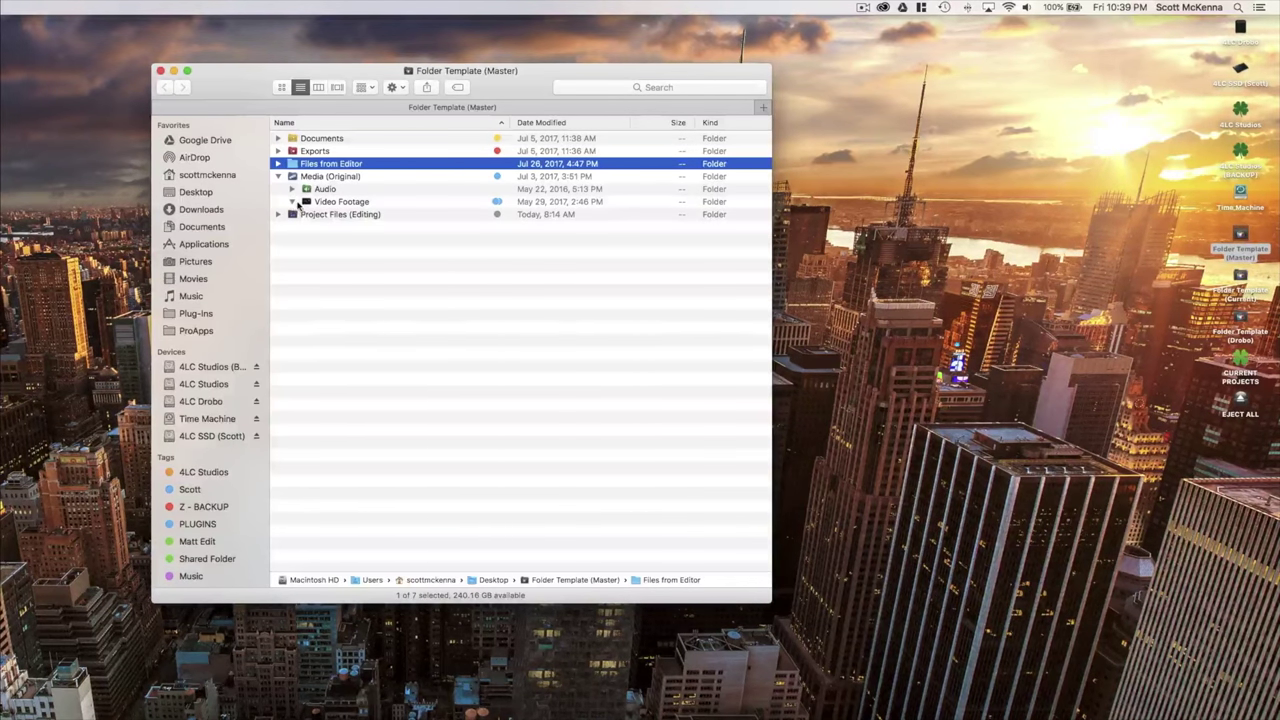
left_click(310, 203)
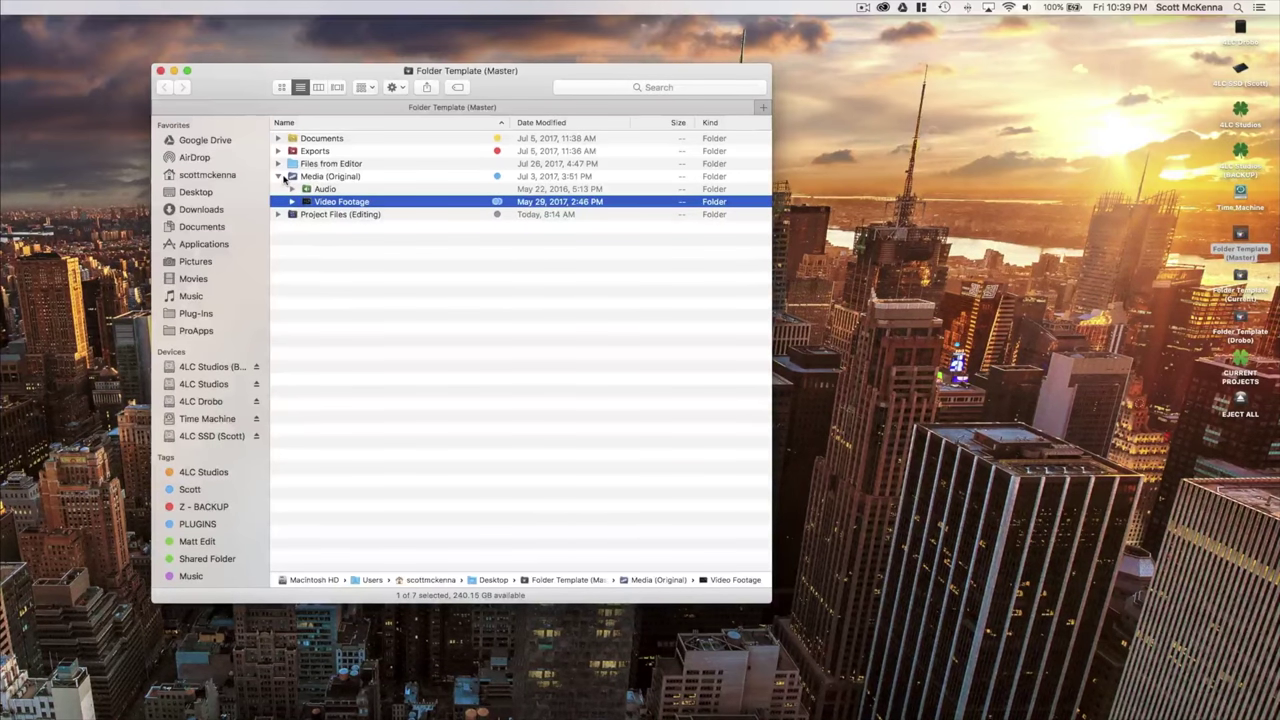
left_click(279, 176)
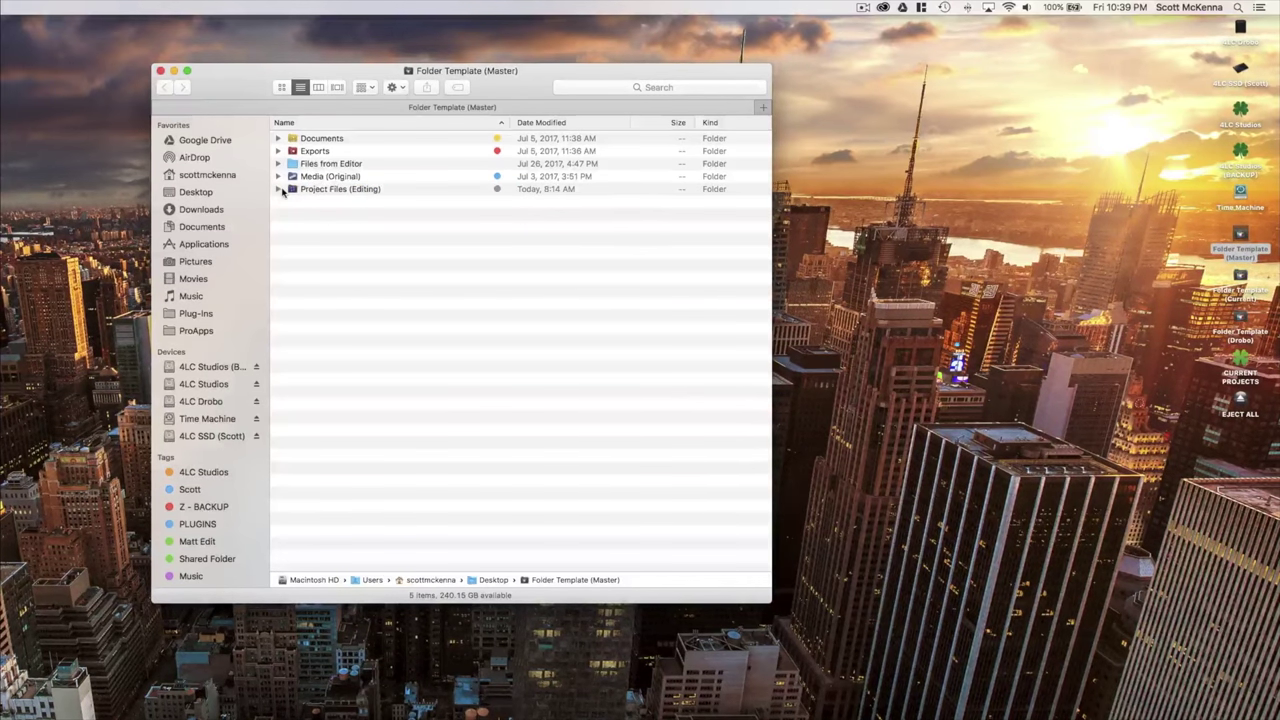
Inspect Project Files (Editing), then show the 4LC Drobo drive's top level.
left_click(279, 189)
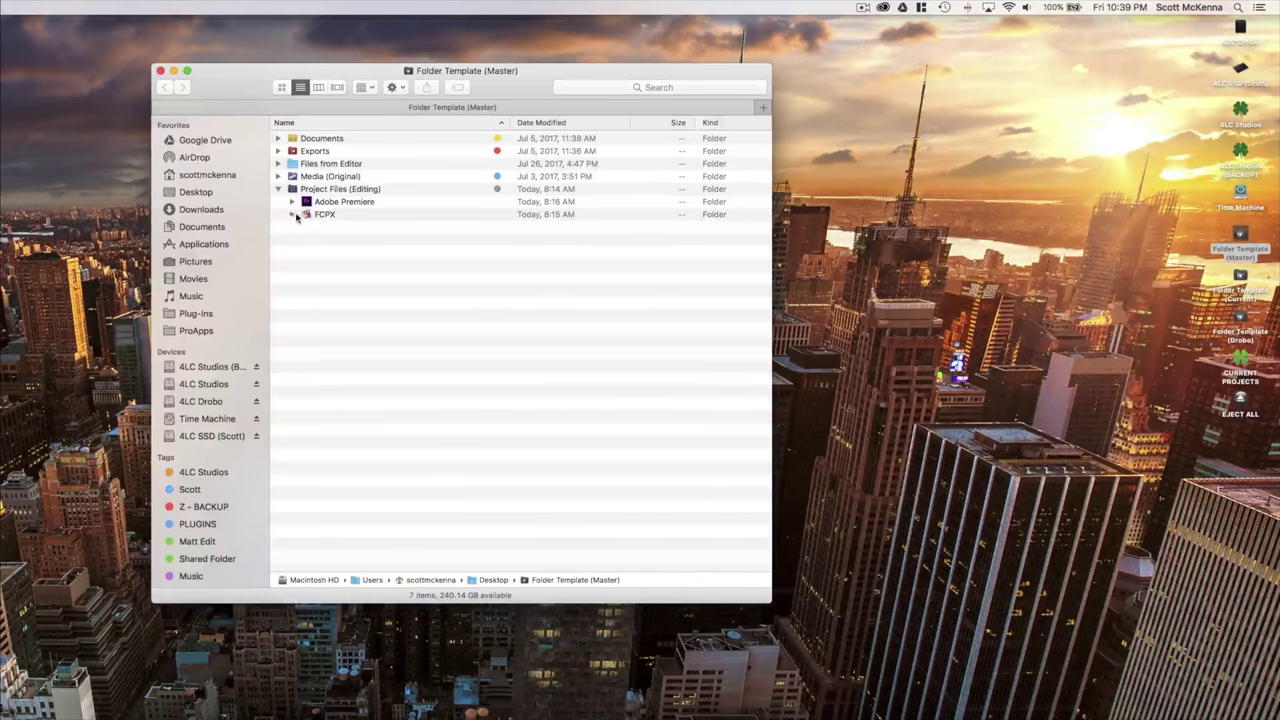
left_click(296, 218)
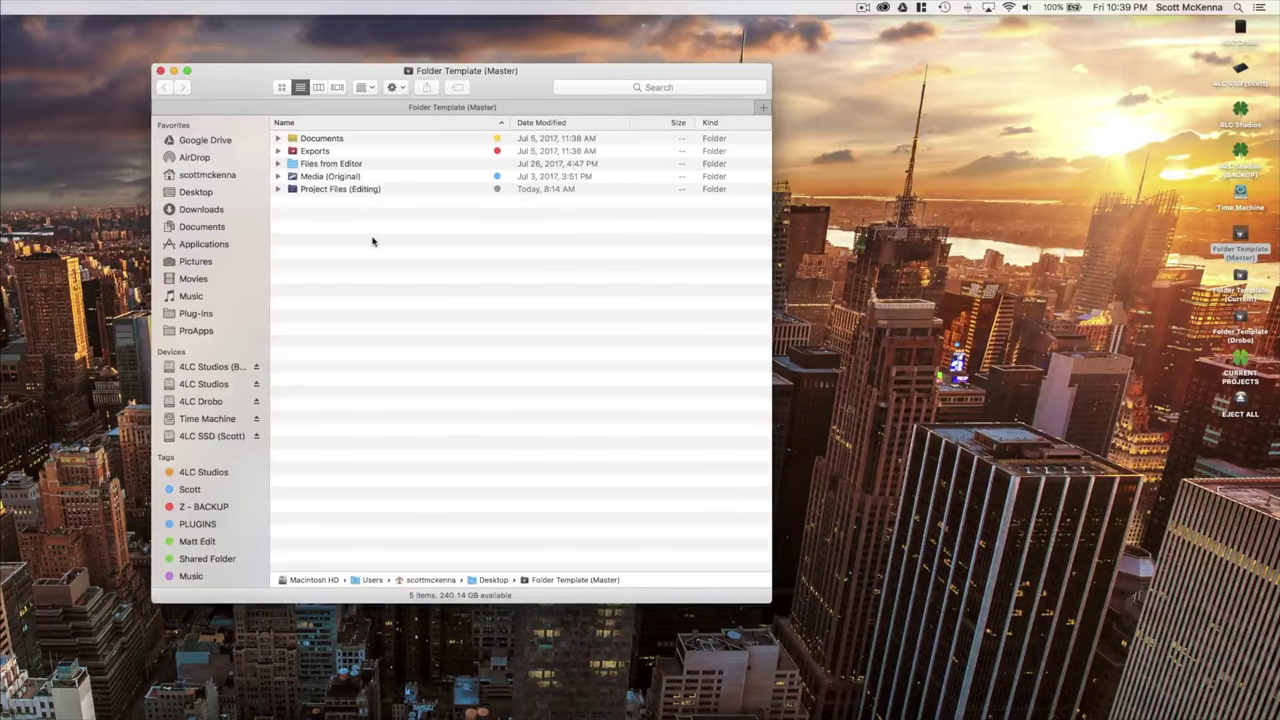
left_click(205, 401)
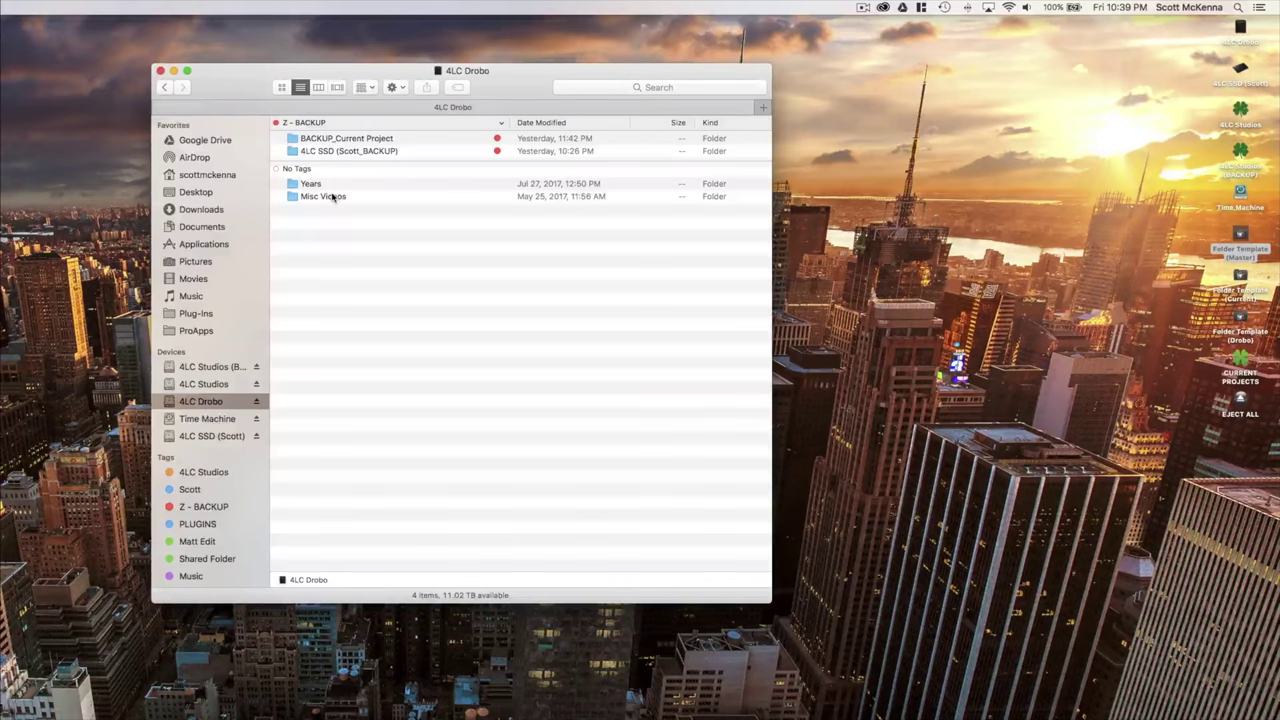
Open Years > Weddings > Clare + Tom (7.7.17) on the Drobo.
double_click(333, 181)
left_click(334, 177)
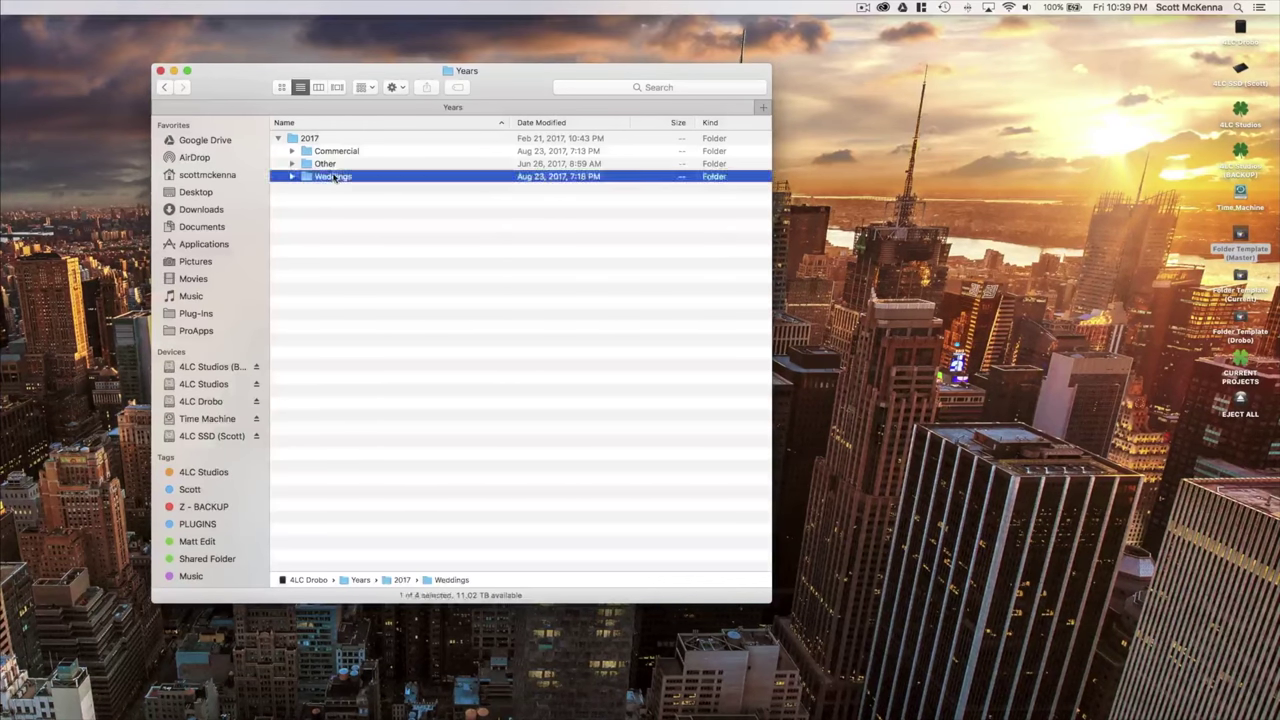
double_click(334, 177)
double_click(312, 355)
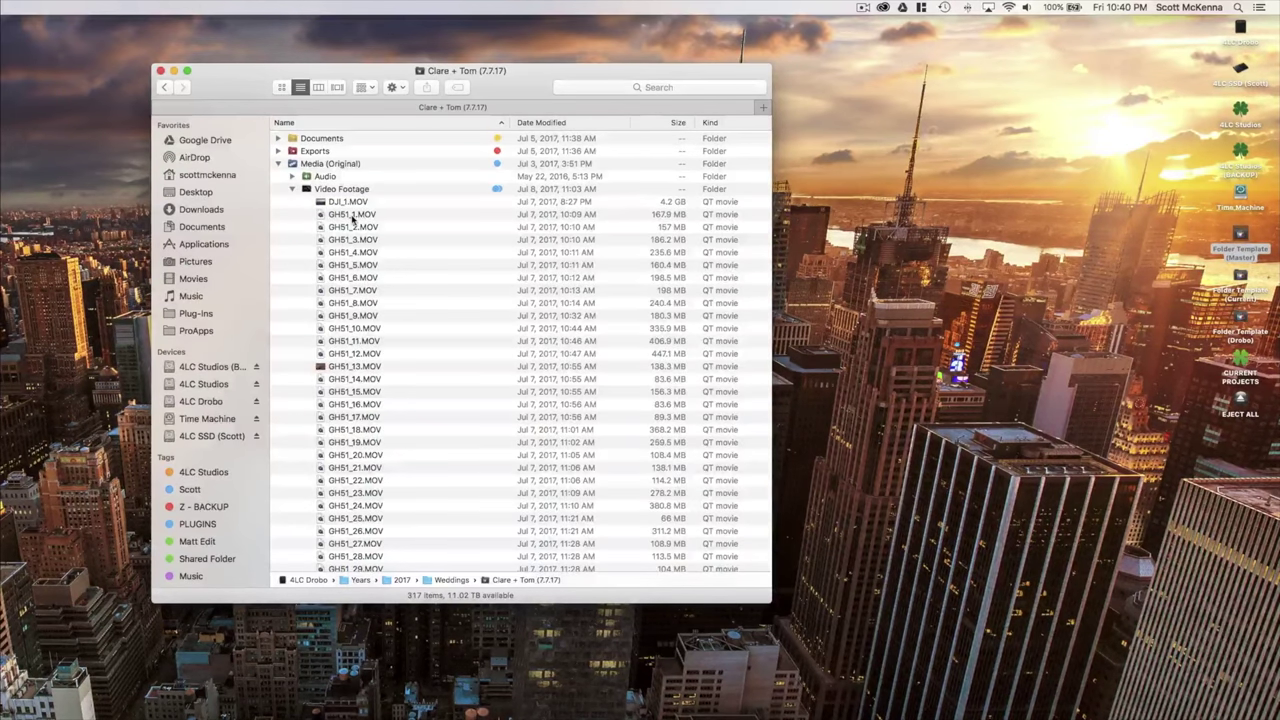
scroll(351, 218, "down", 5)
scroll(340, 200, "up", 5)
Review the project's Audio recordings and Exports' Final Deliverables, then open the 4LC Studios drive.
left_click(293, 177)
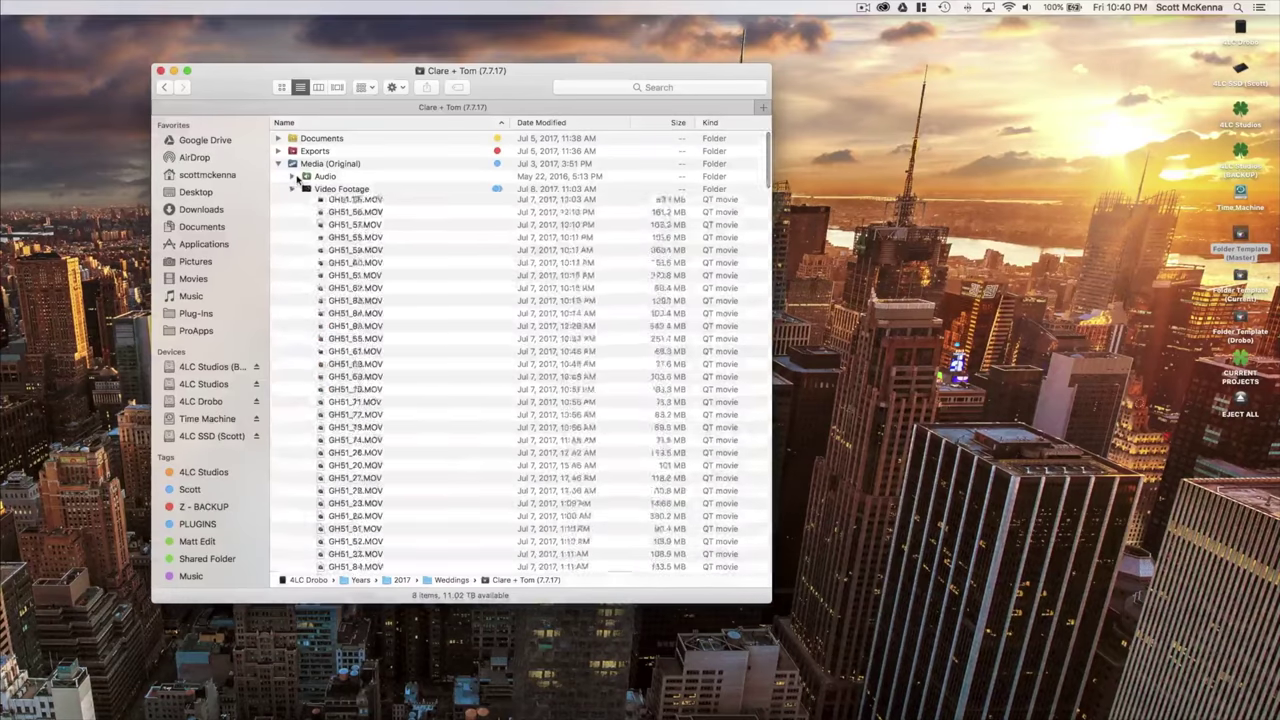
left_click(293, 176)
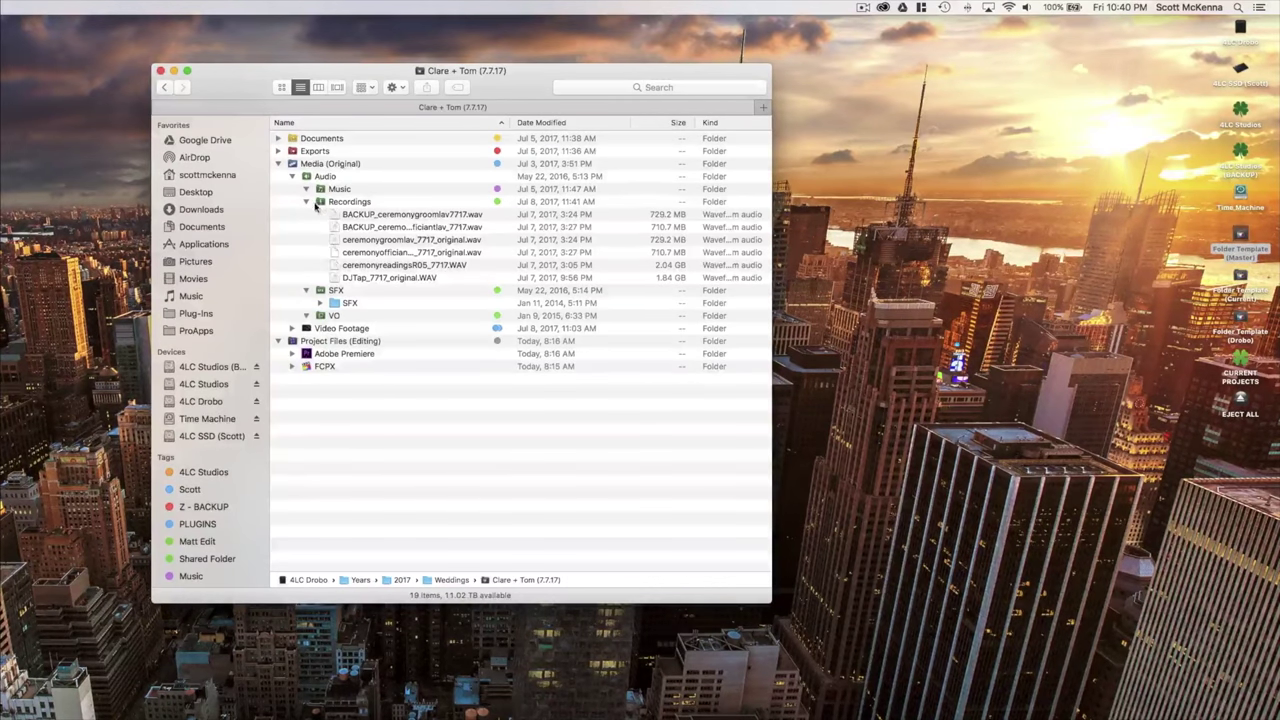
left_click(366, 240)
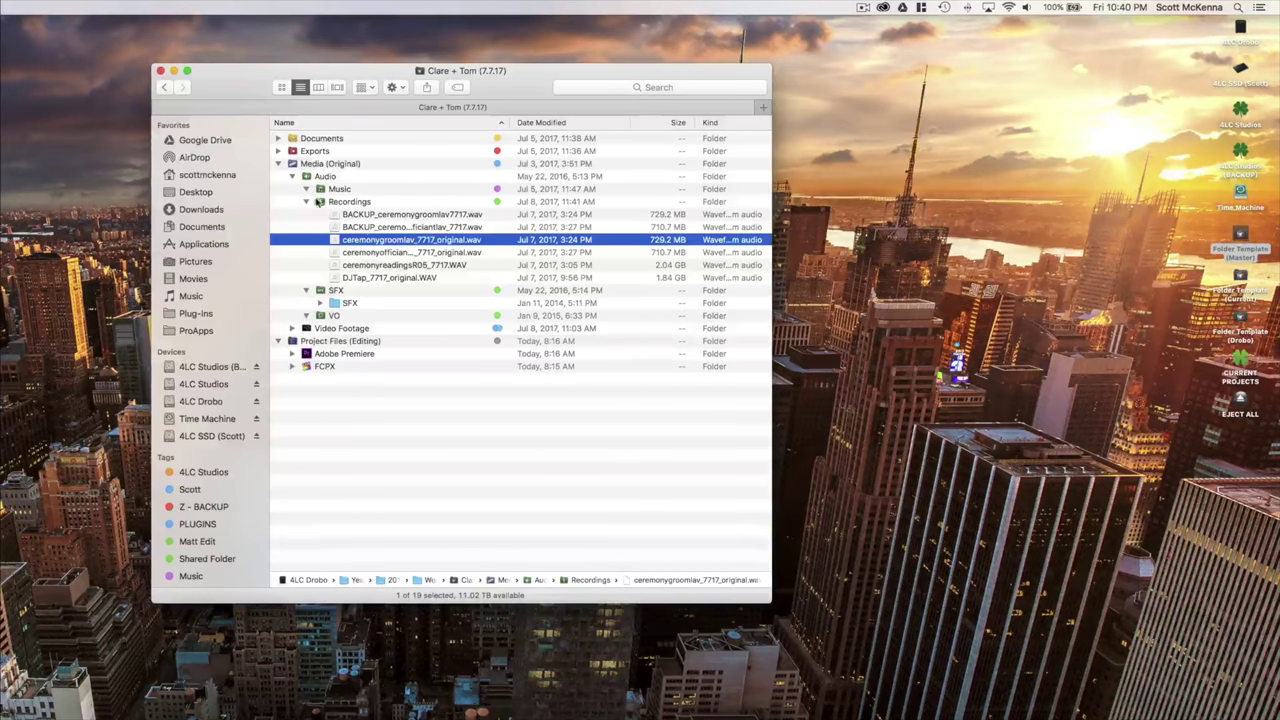
left_click(307, 201)
left_click(279, 151)
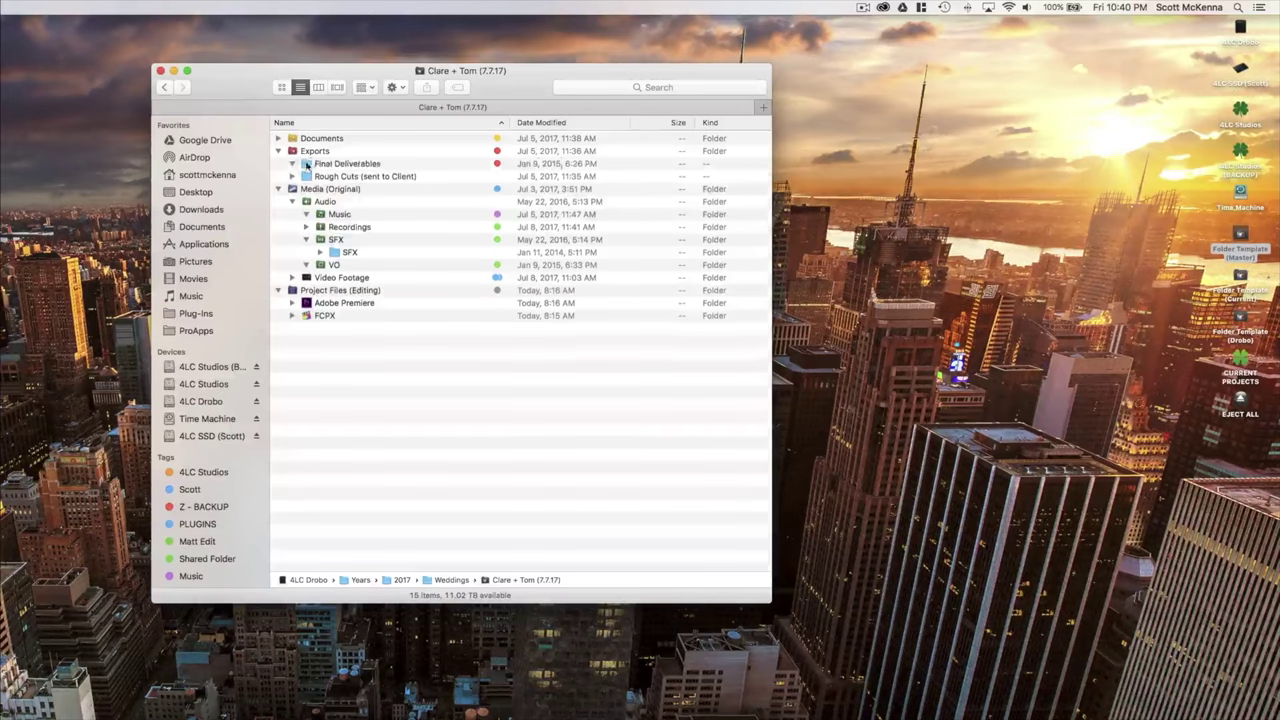
double_click(307, 165)
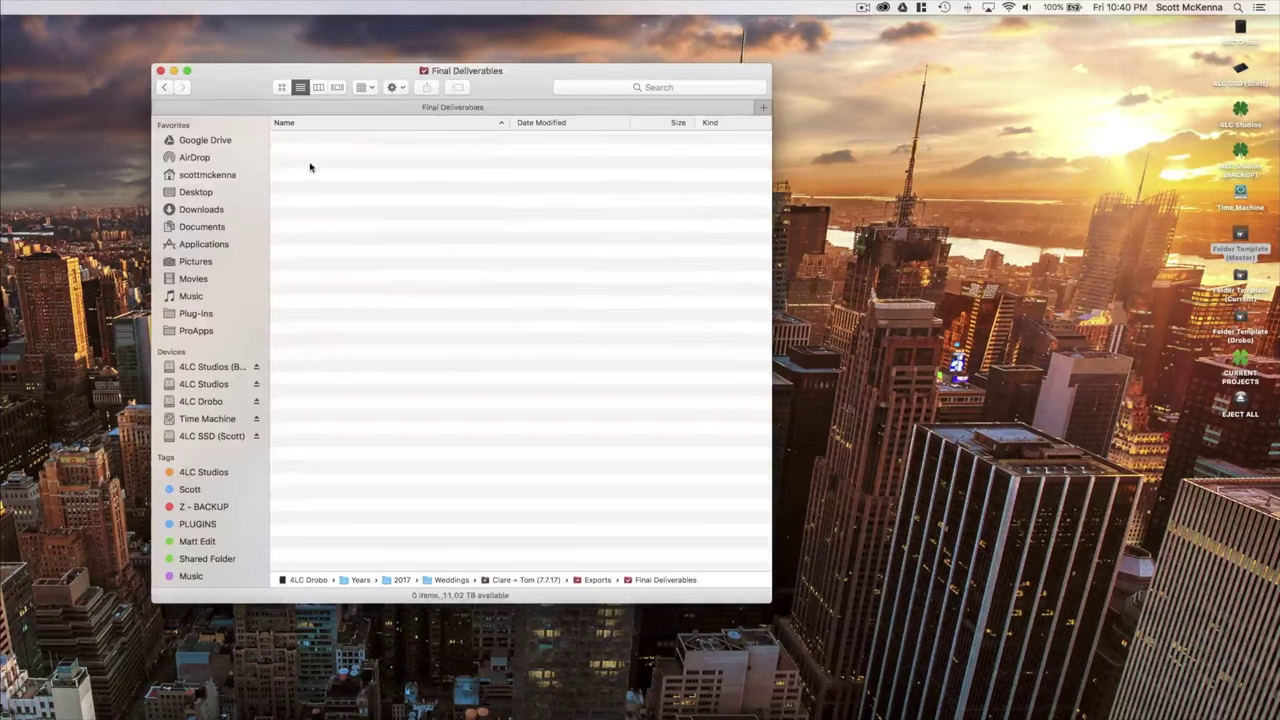
left_click(172, 88)
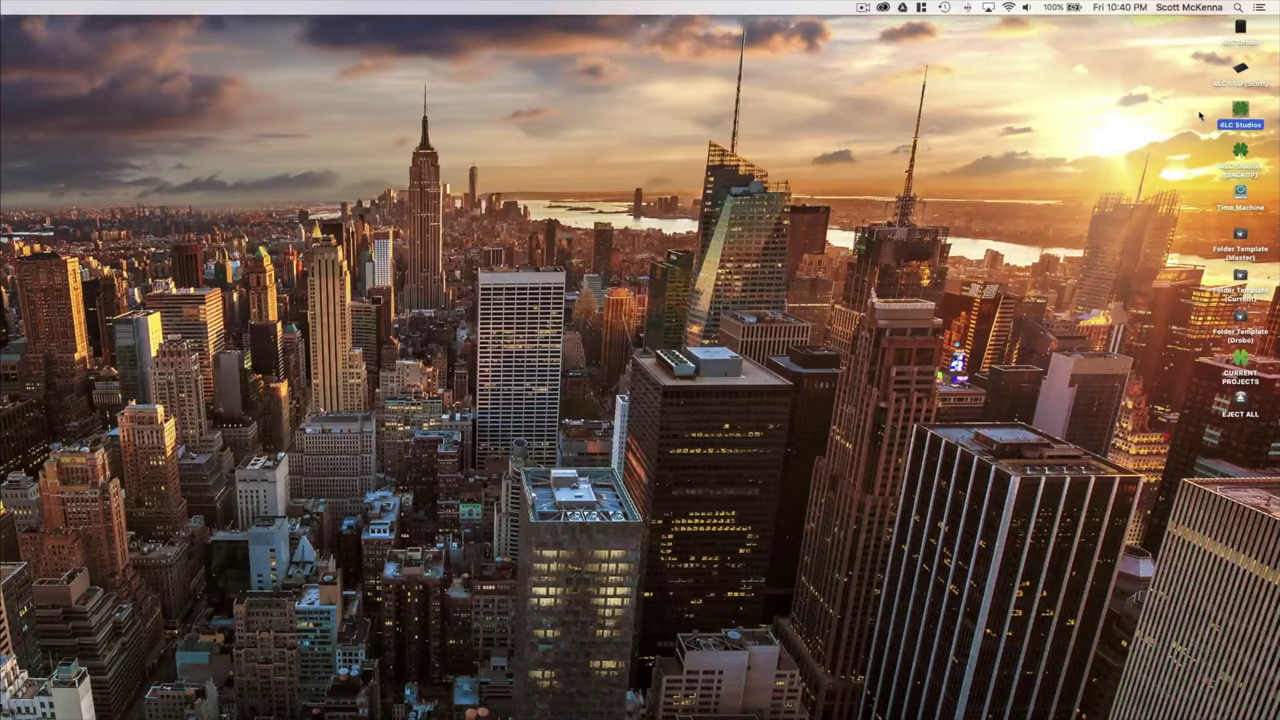
double_click(1242, 110)
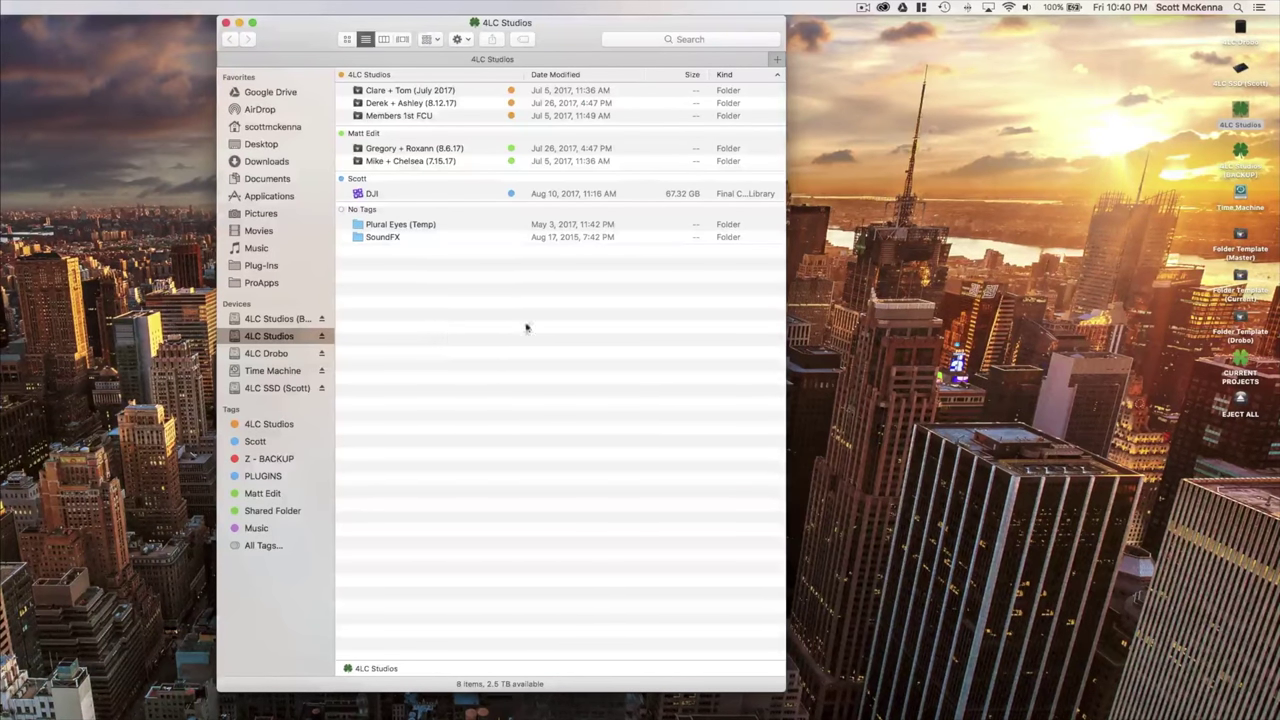
Open the 4LC SSD (Scott) drive and select its Clare + Tom (7.7.17) folder.
double_click(1240, 68)
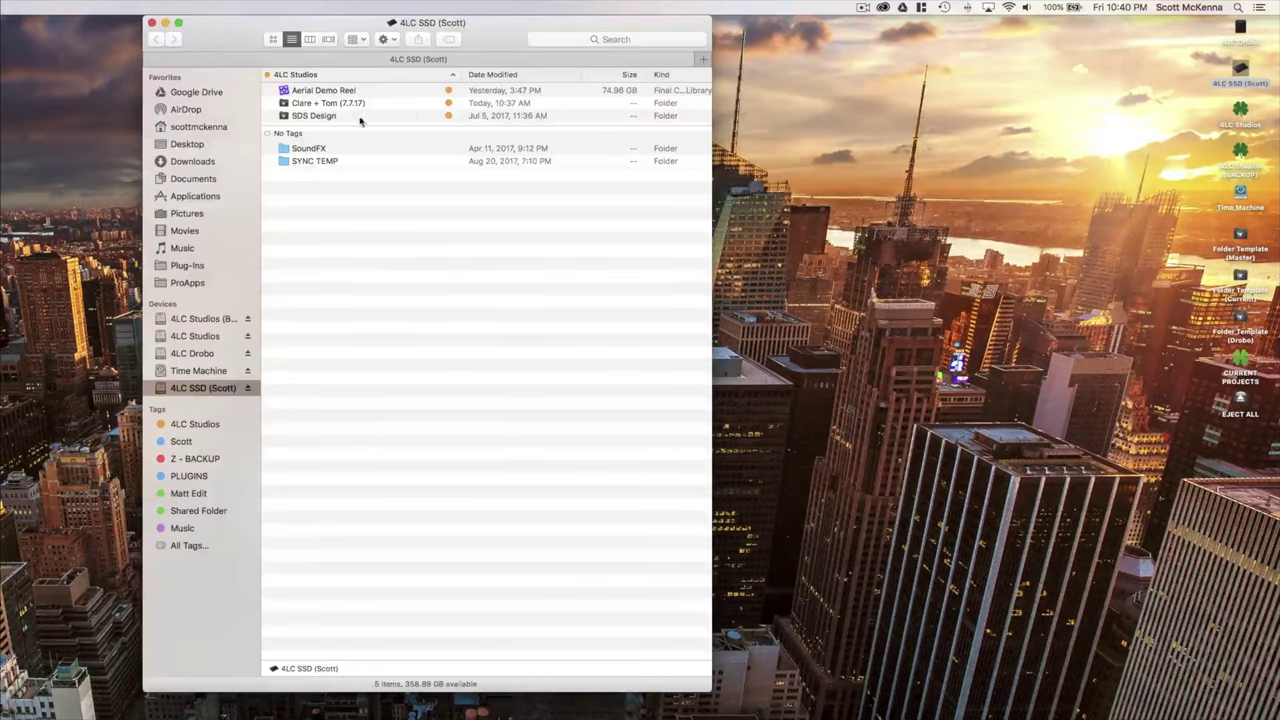
left_click(364, 108)
left_click(358, 117)
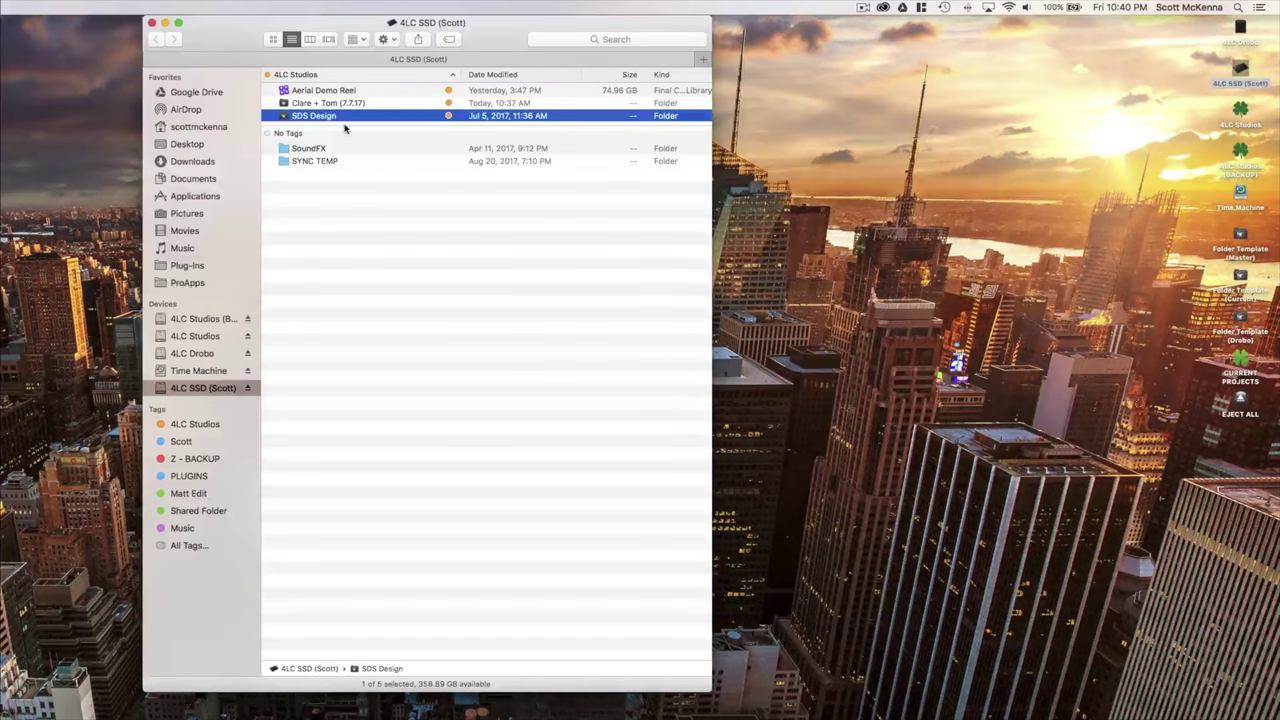
left_click(352, 256)
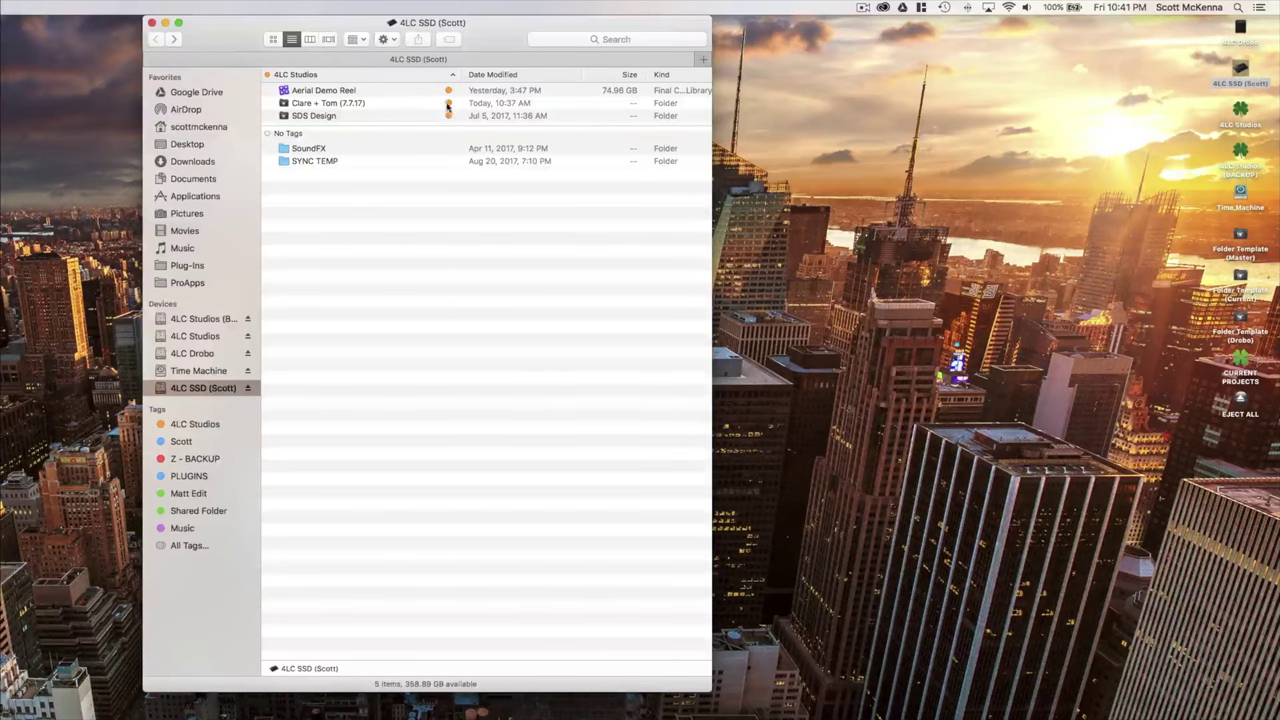
left_click(347, 105)
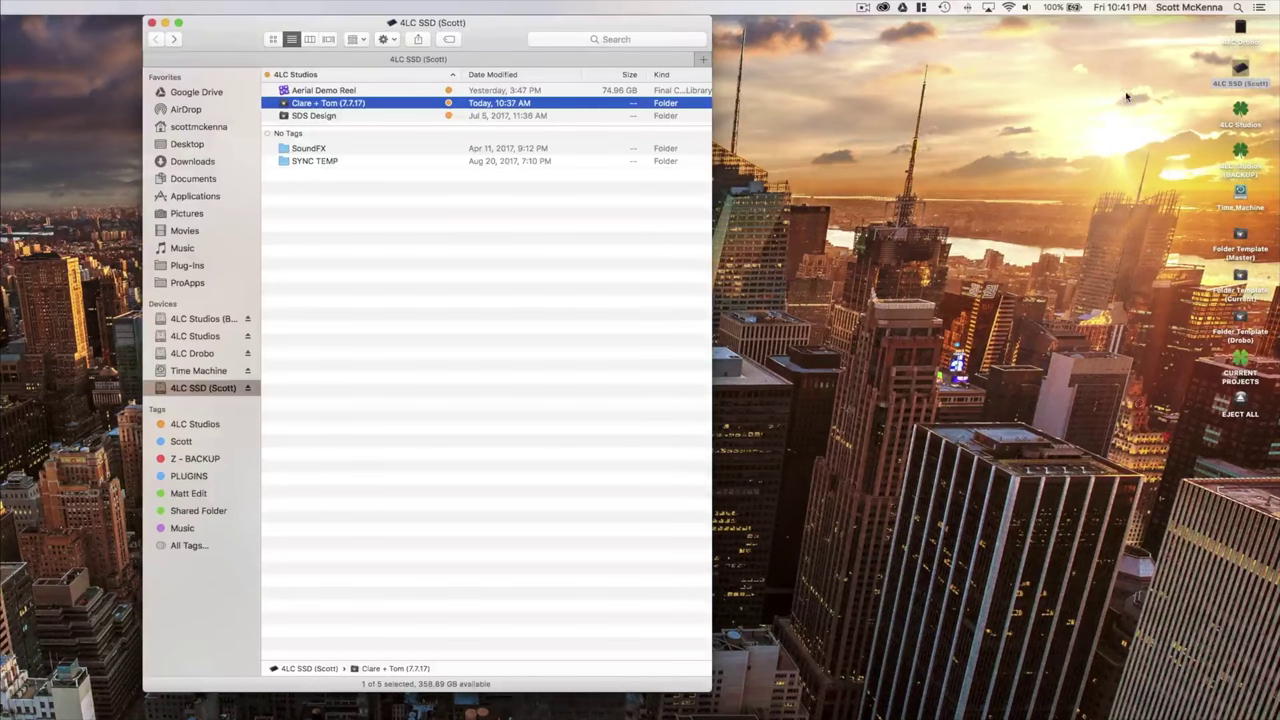
Open the Drobo's 2017 Weddings folder, close it, and bring Google Drive forward.
double_click(1238, 32)
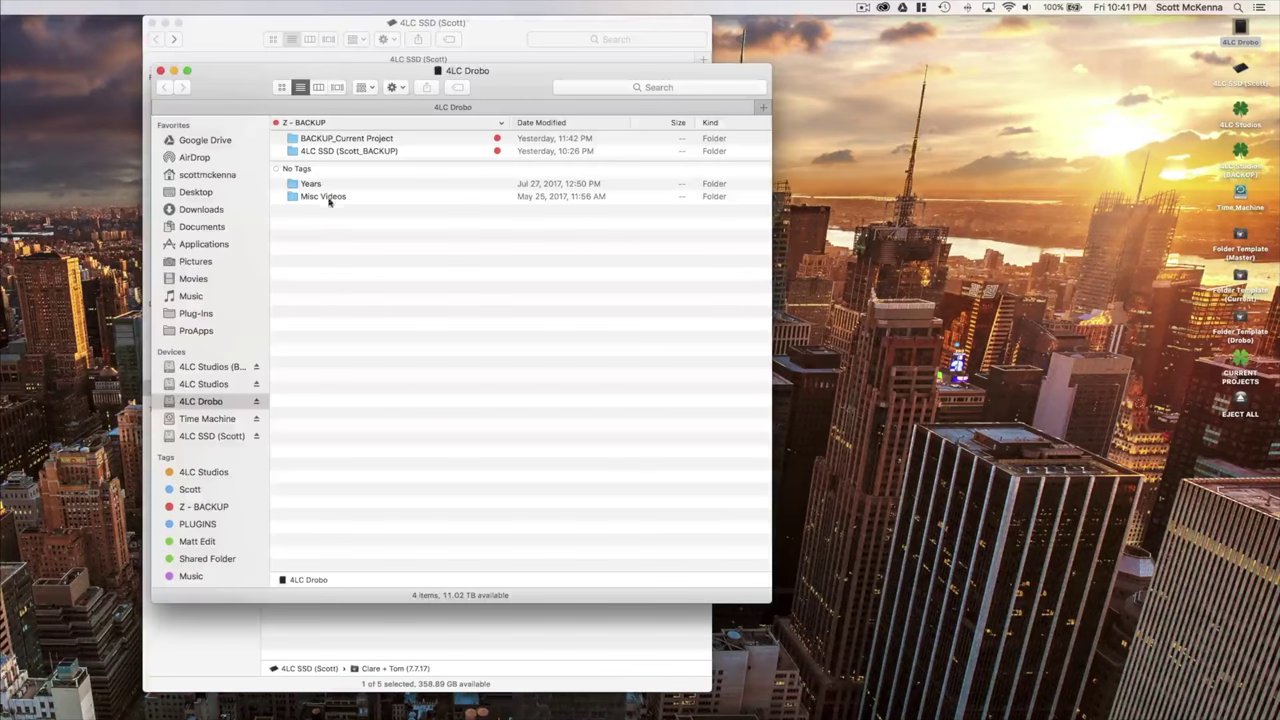
left_click(328, 188)
double_click(328, 188)
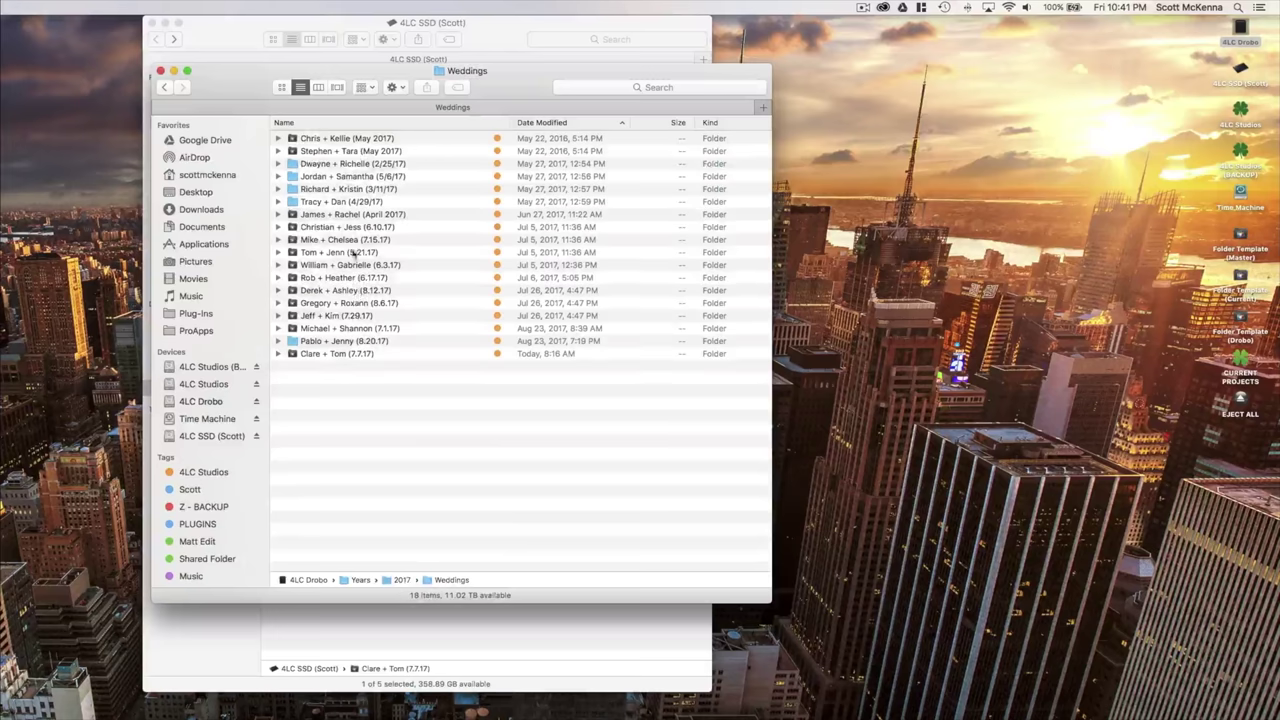
key("super+w")
key("super+w")
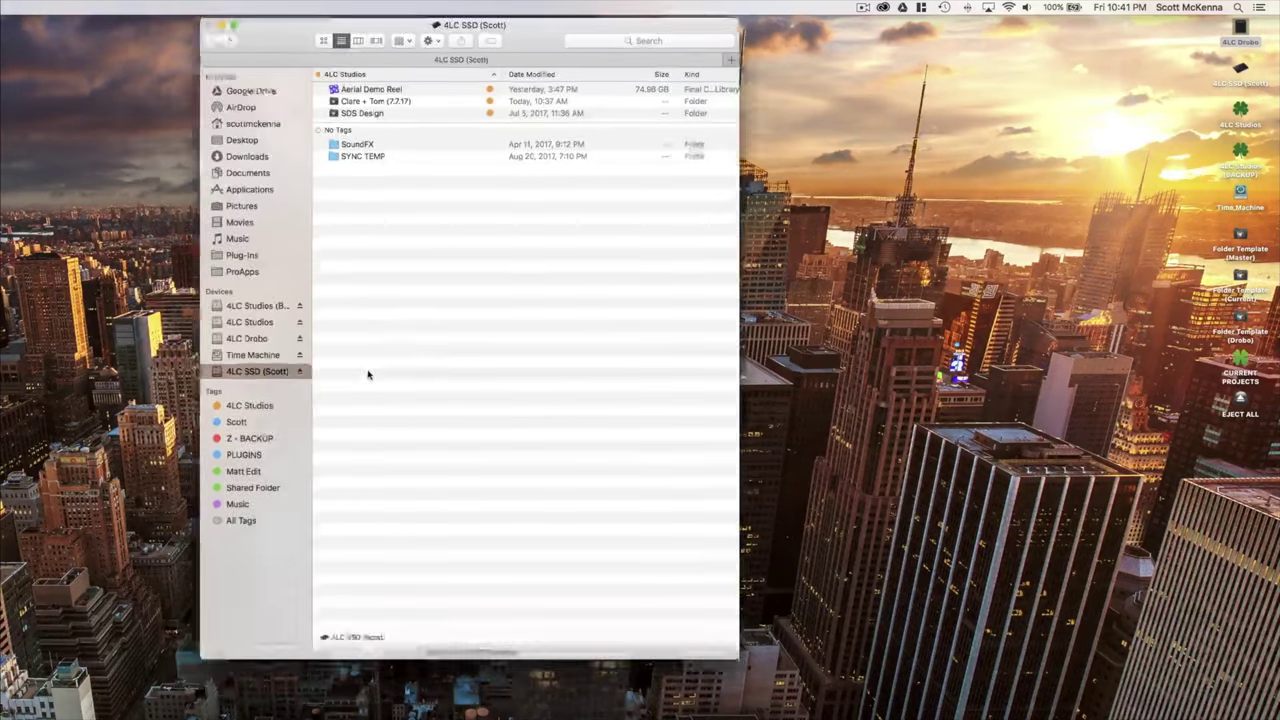
mouse_move(400, 716)
left_click(400, 703)
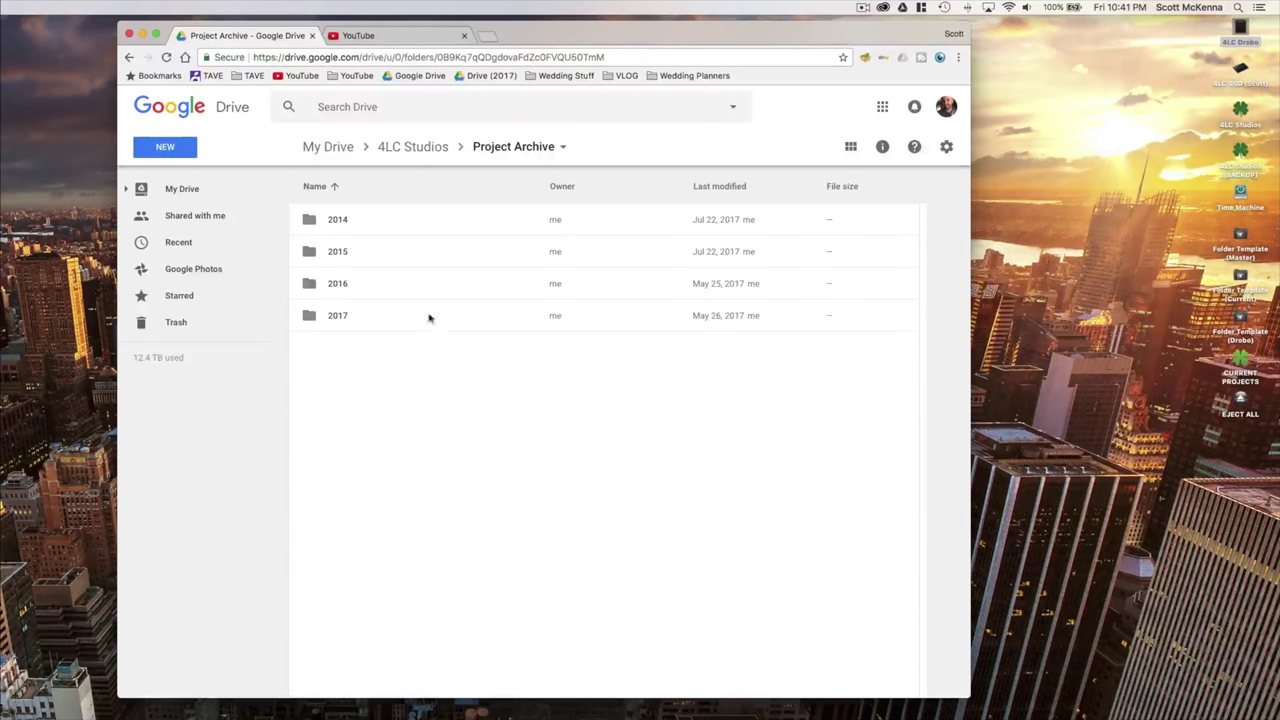
Browse 2016 > Weddings > Josh + Kristin (June 2016), then return to Project Archive.
double_click(392, 286)
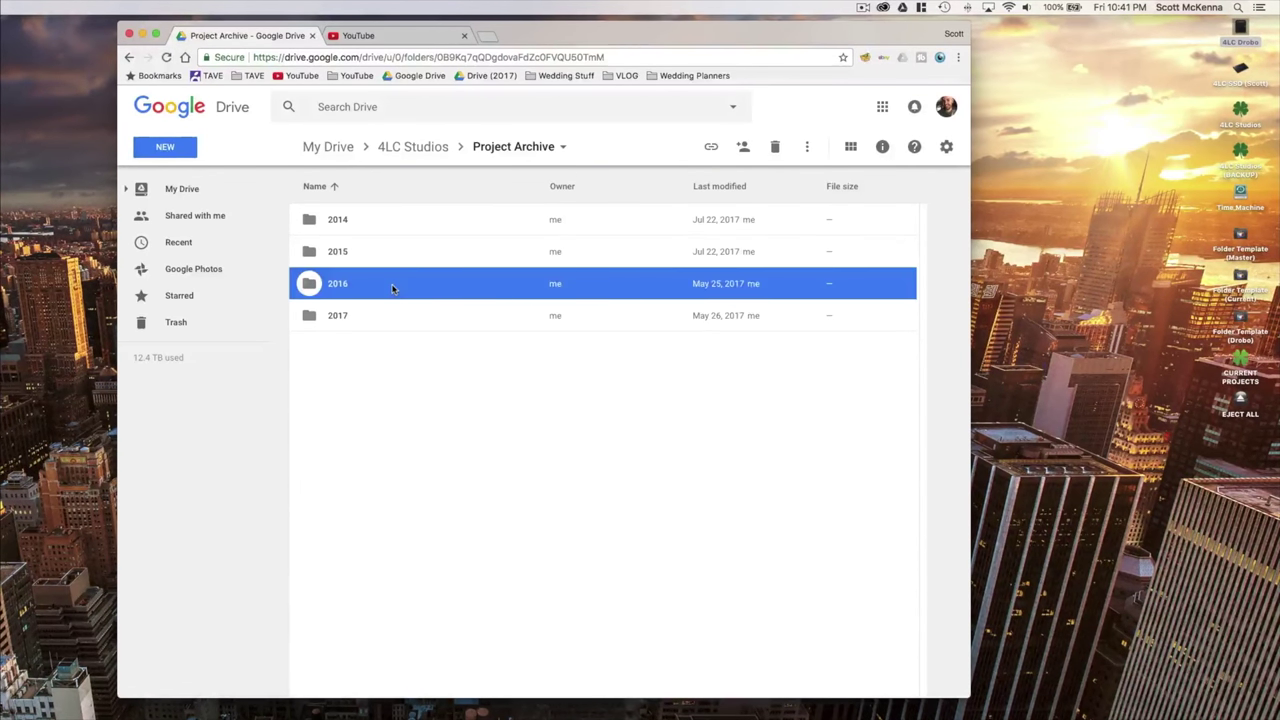
double_click(391, 283)
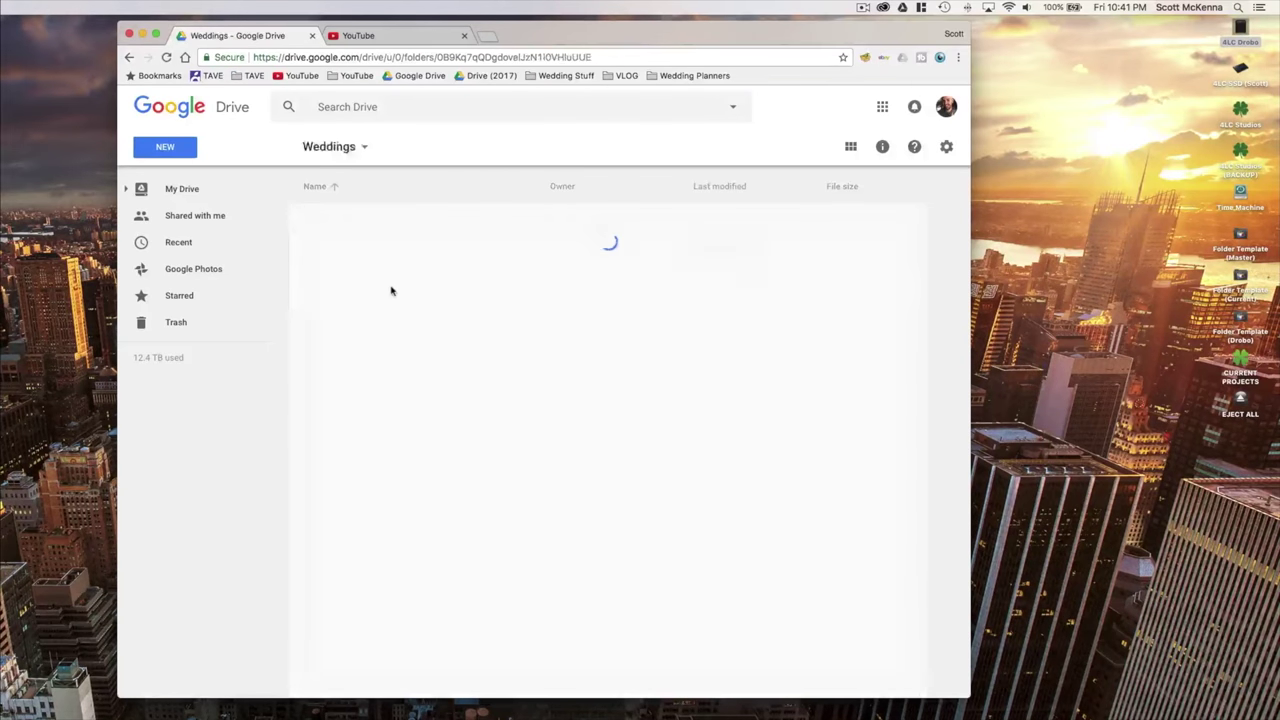
scroll(430, 241, "down", 2)
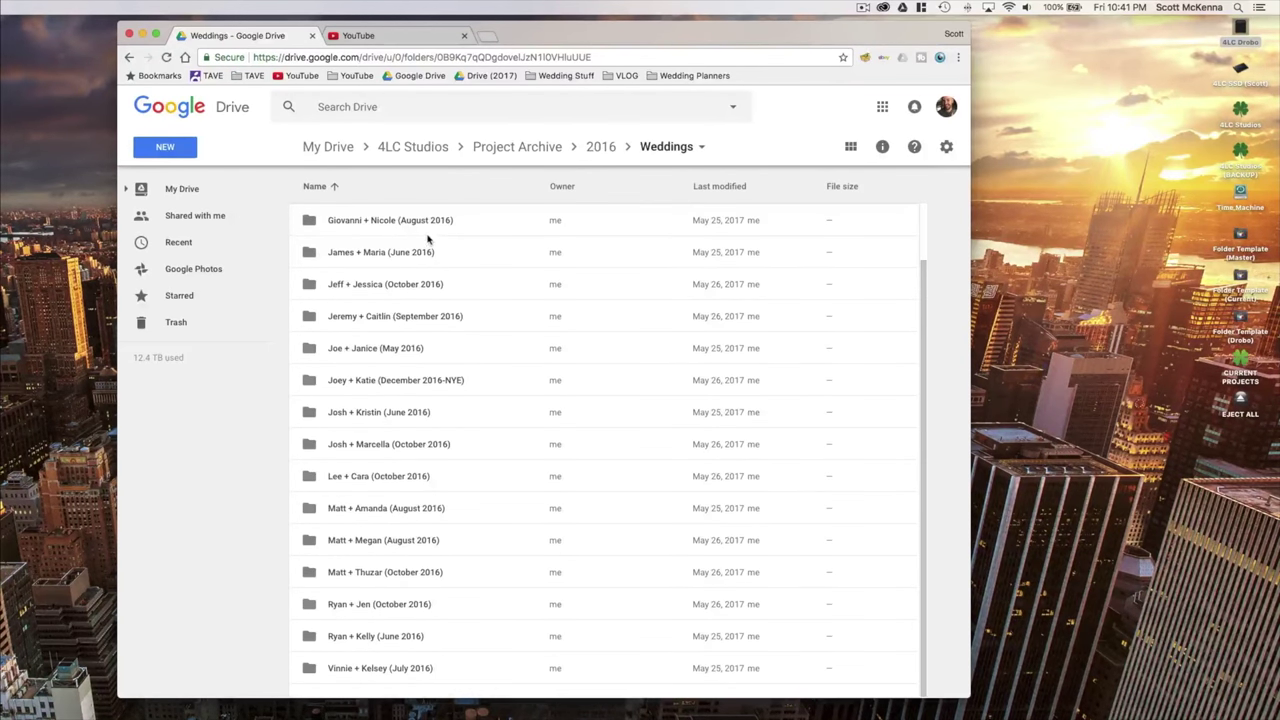
double_click(382, 414)
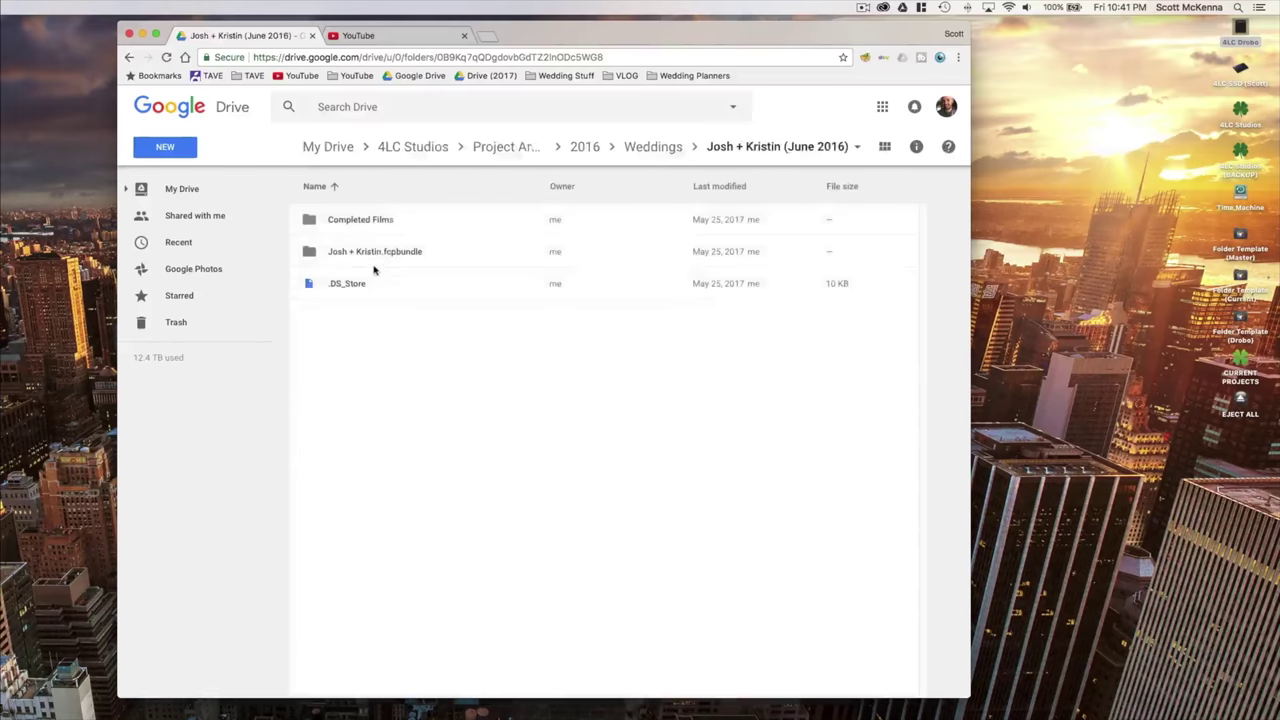
left_click(614, 146)
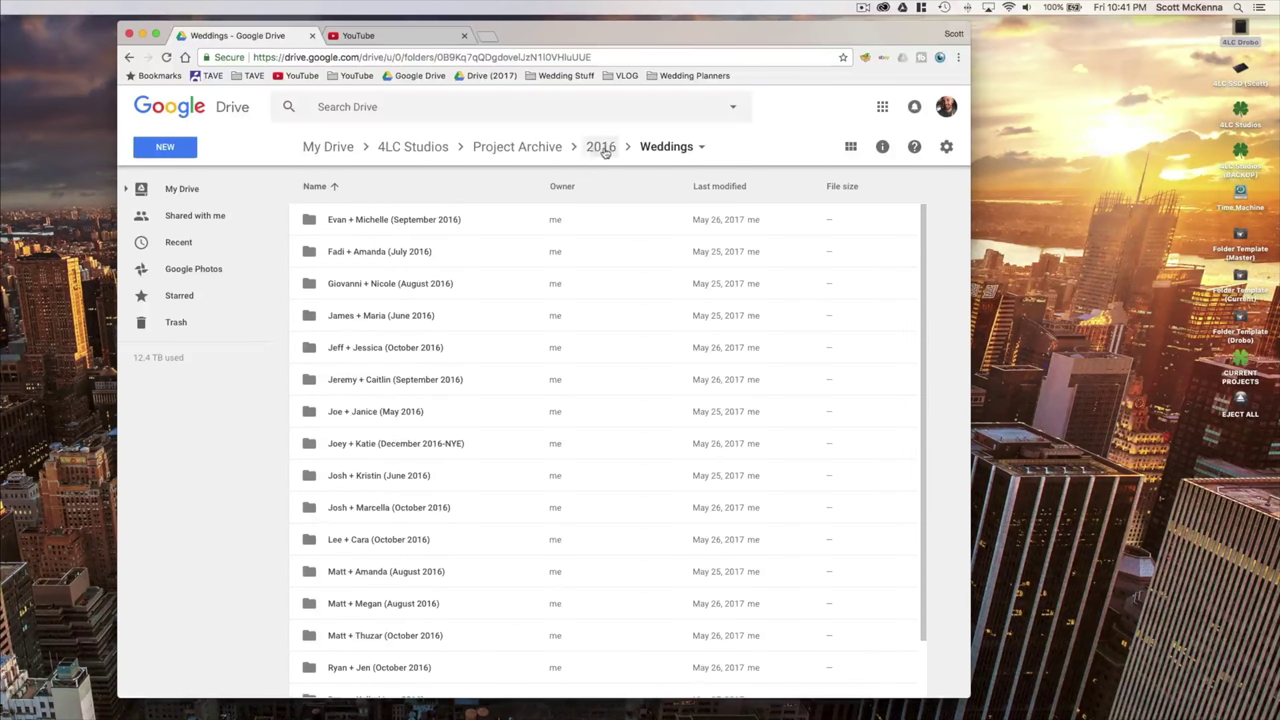
left_click(600, 147)
left_click(551, 147)
Browse Clare + Tom's 2017 Video Footage archive, then return to Project Archive.
double_click(374, 318)
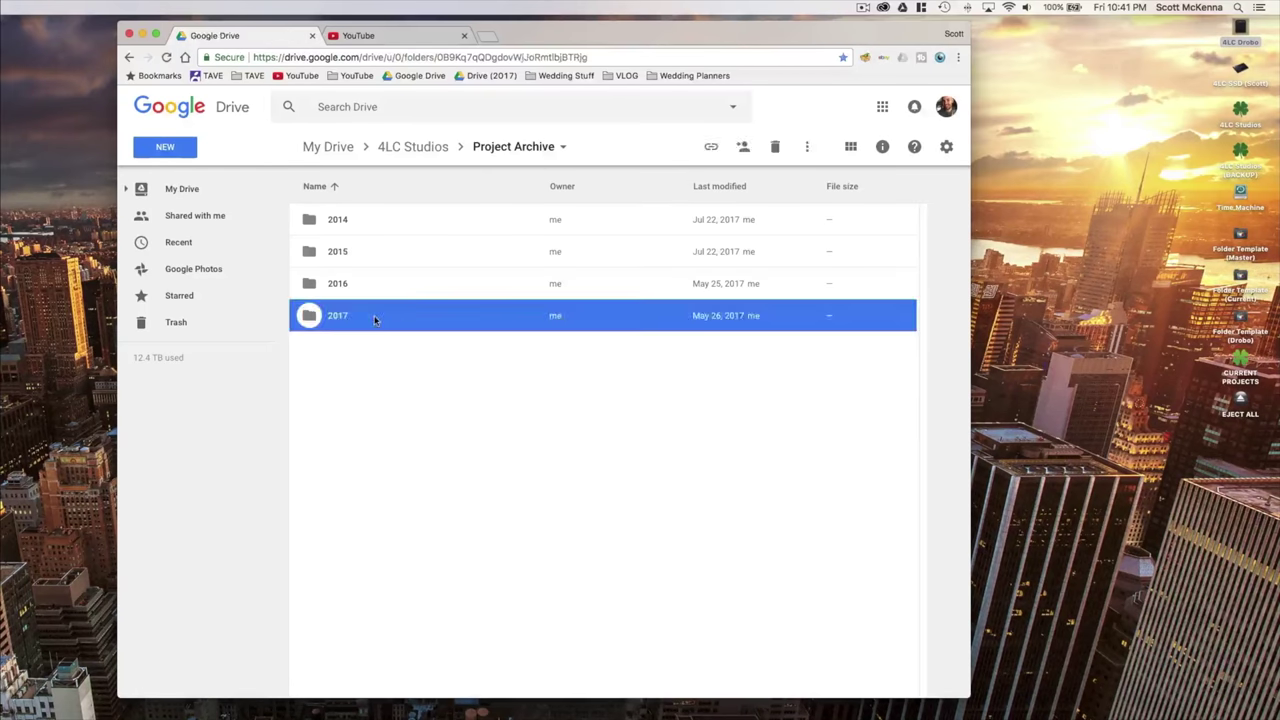
double_click(392, 284)
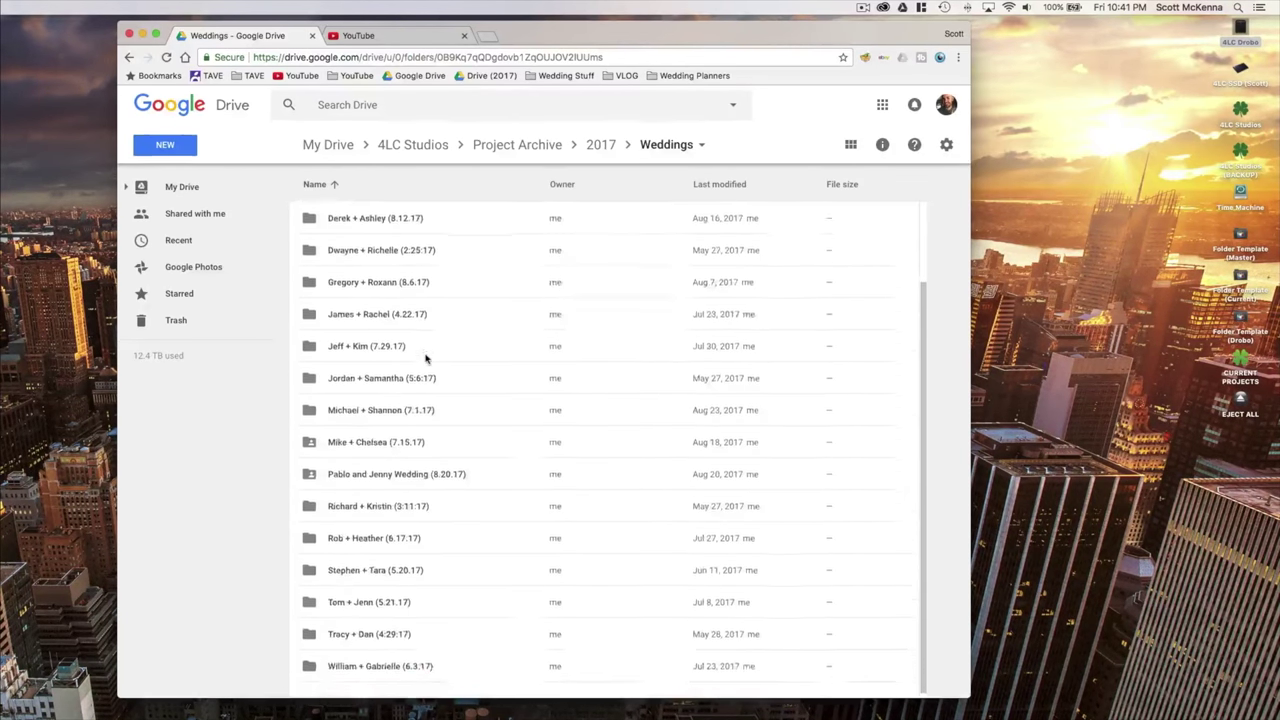
double_click(400, 286)
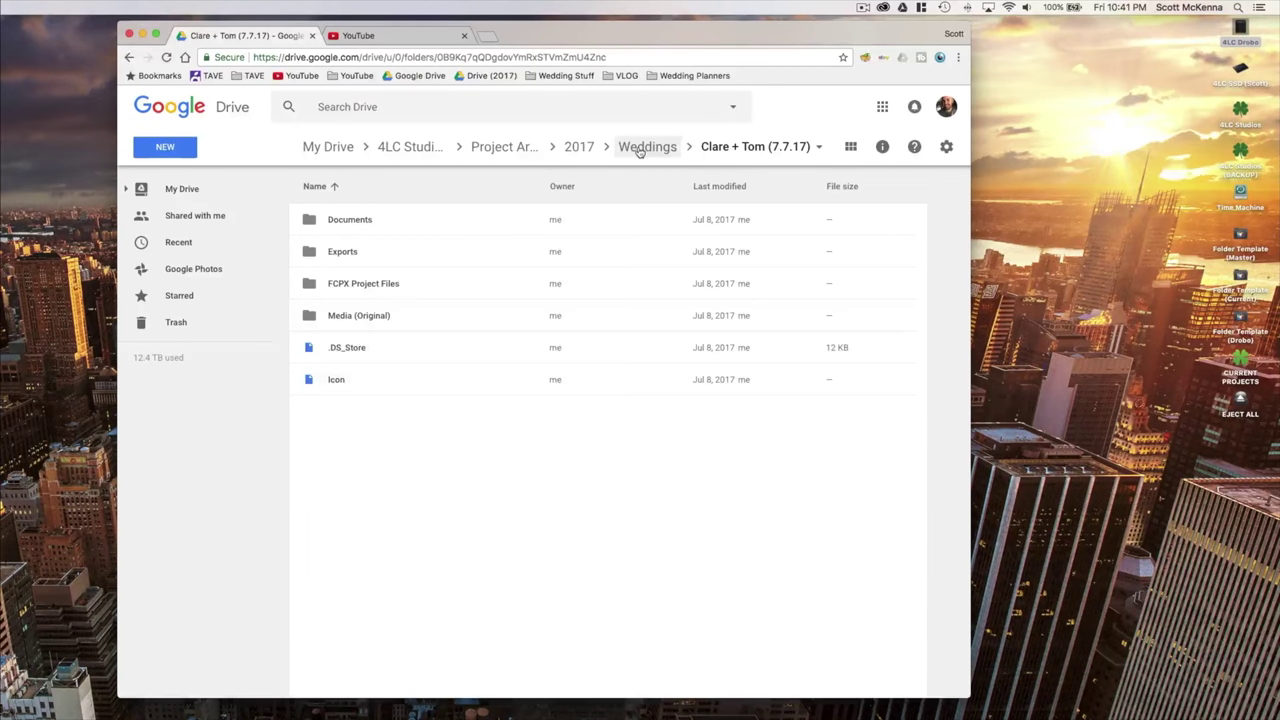
double_click(471, 317)
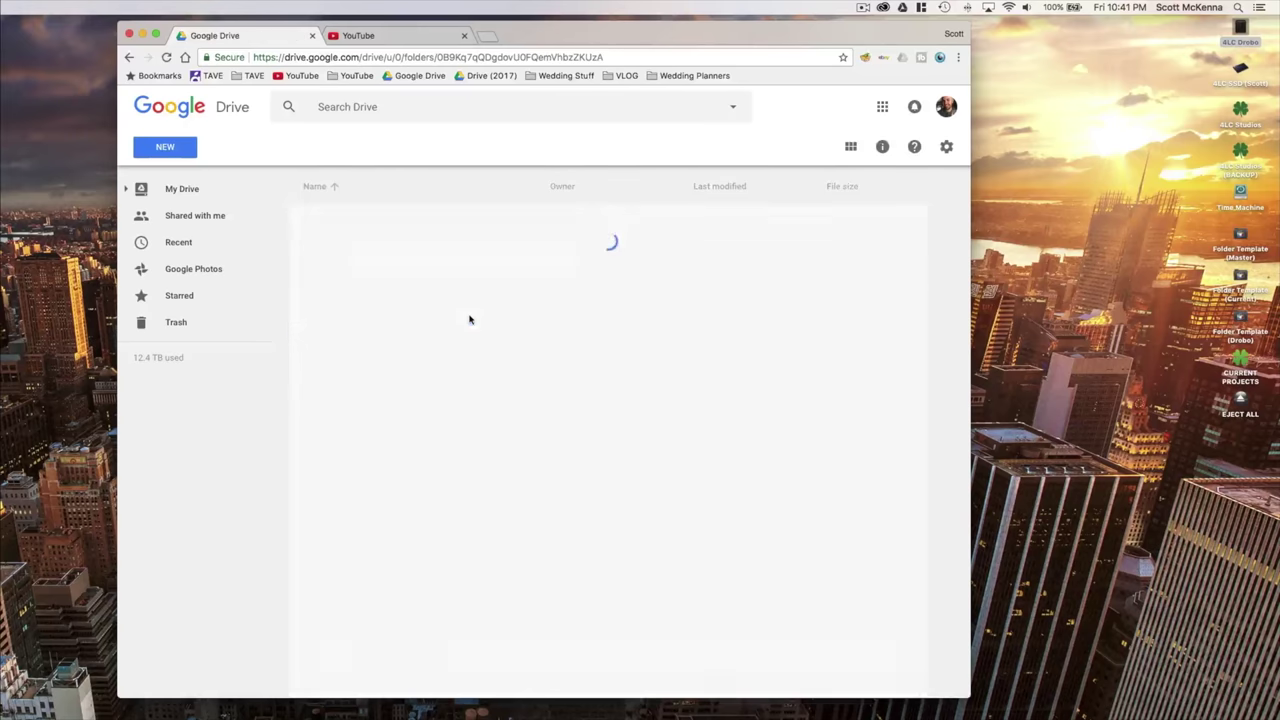
double_click(451, 257)
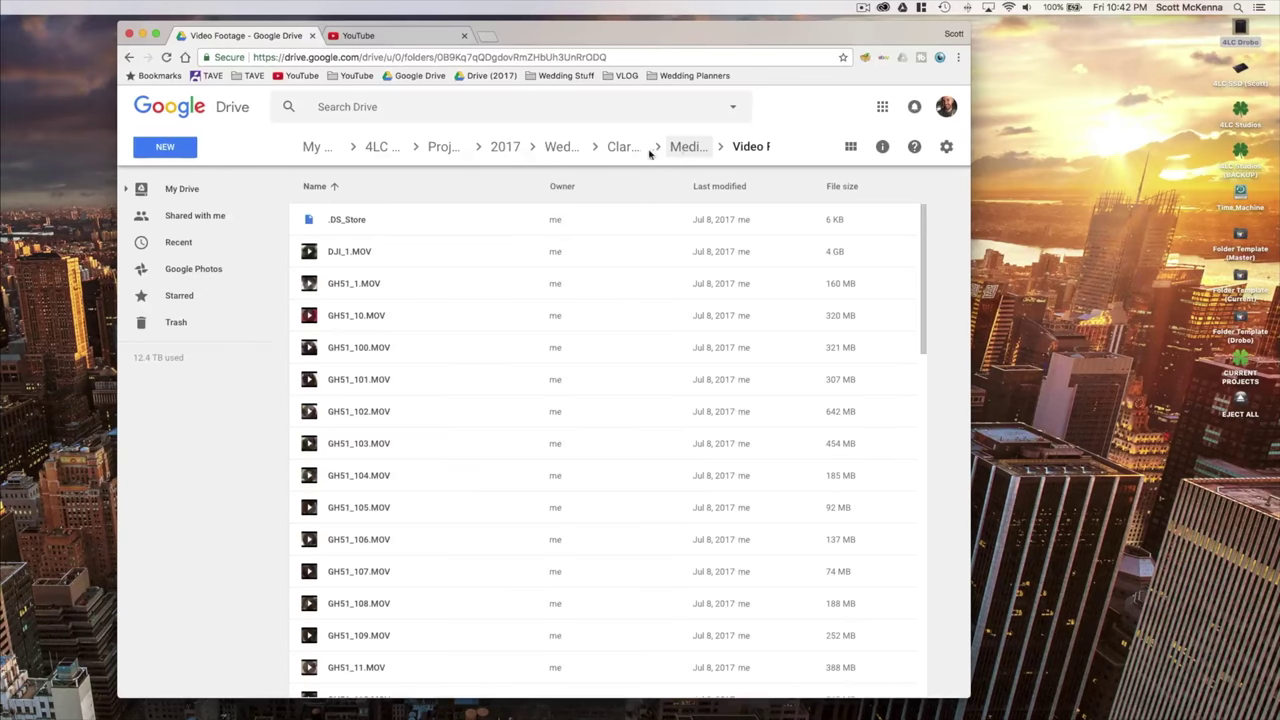
left_click(443, 146)
left_click(376, 319)
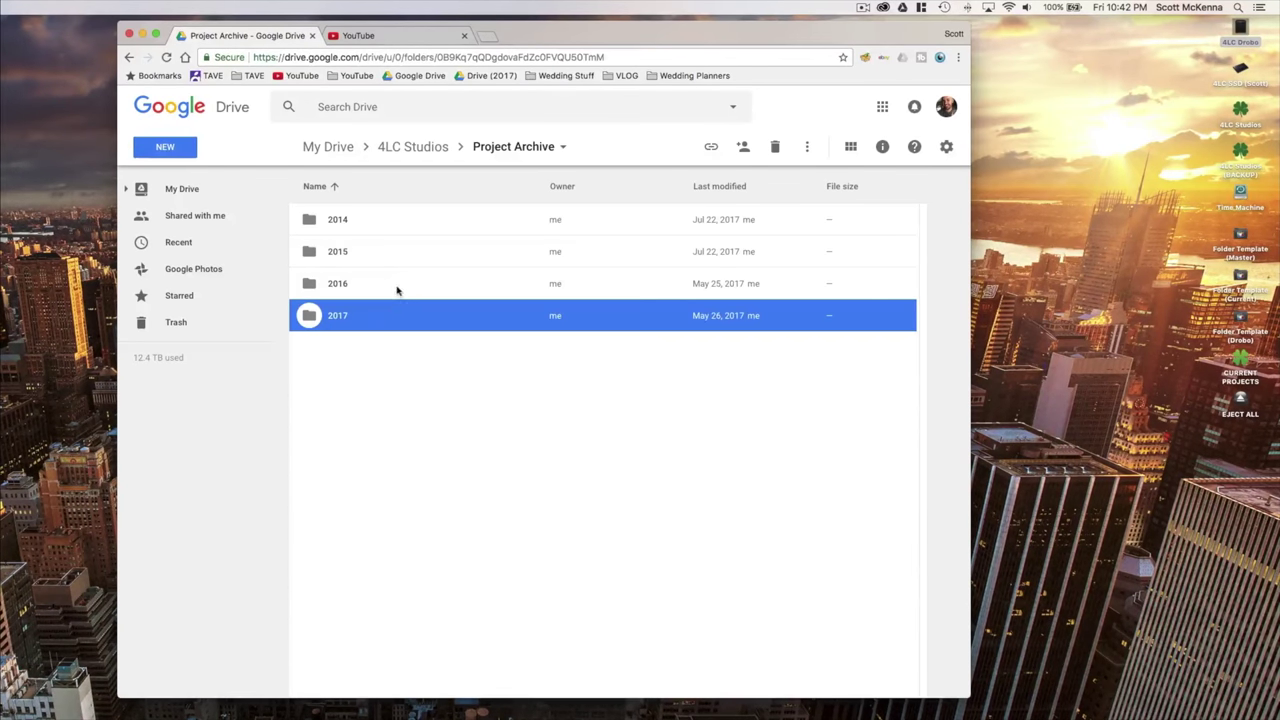
Open Giovanni + Nicole (August 2016)'s Completed Films .mov files, then return to 2016 Weddings.
left_click(393, 287)
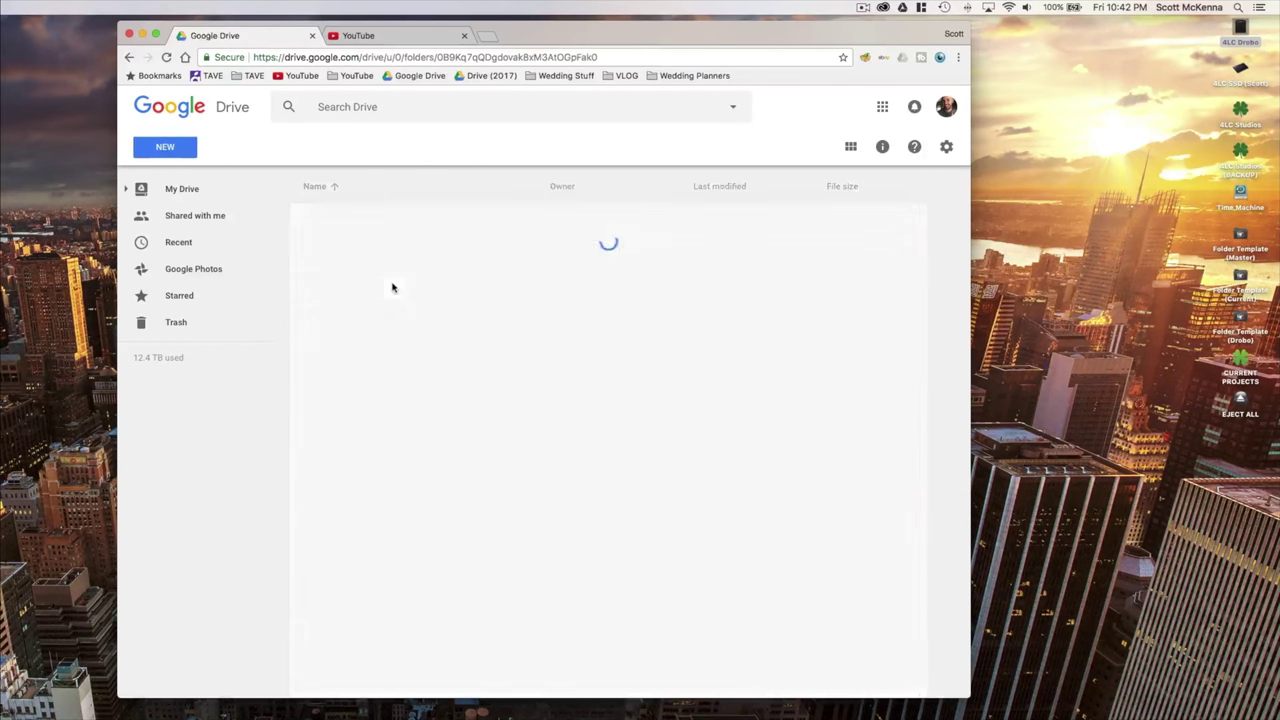
double_click(392, 287)
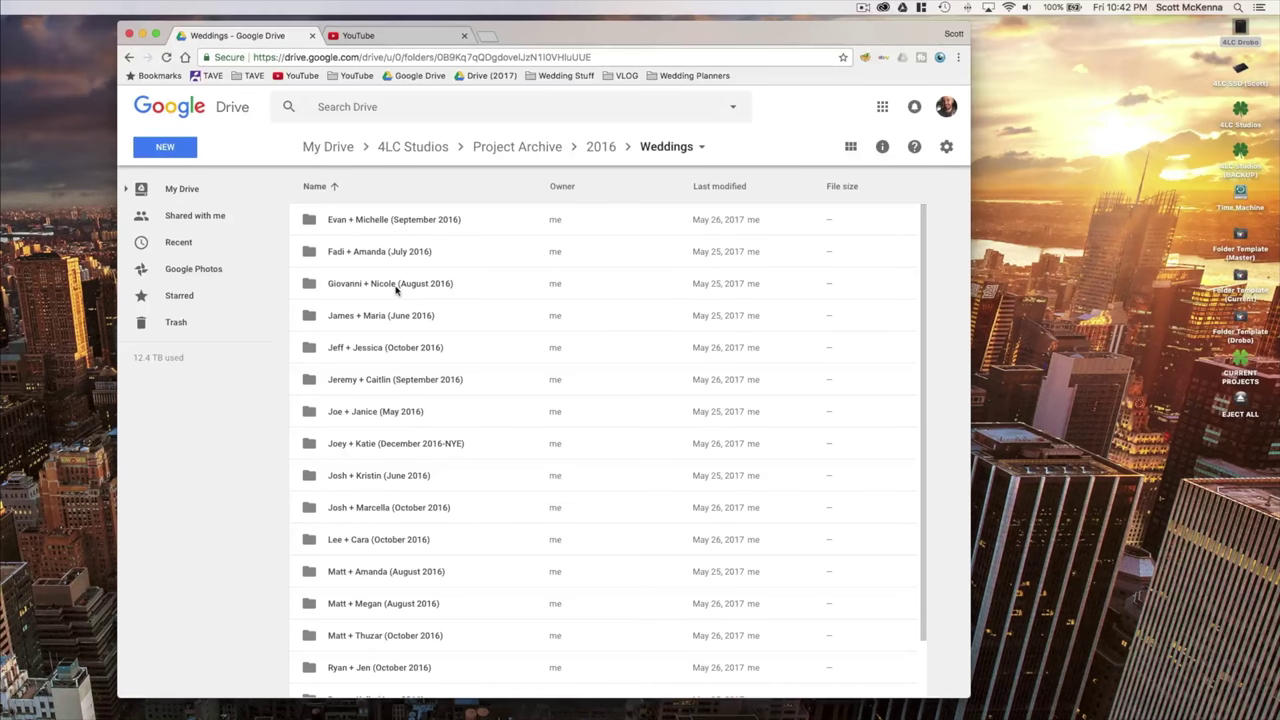
double_click(396, 286)
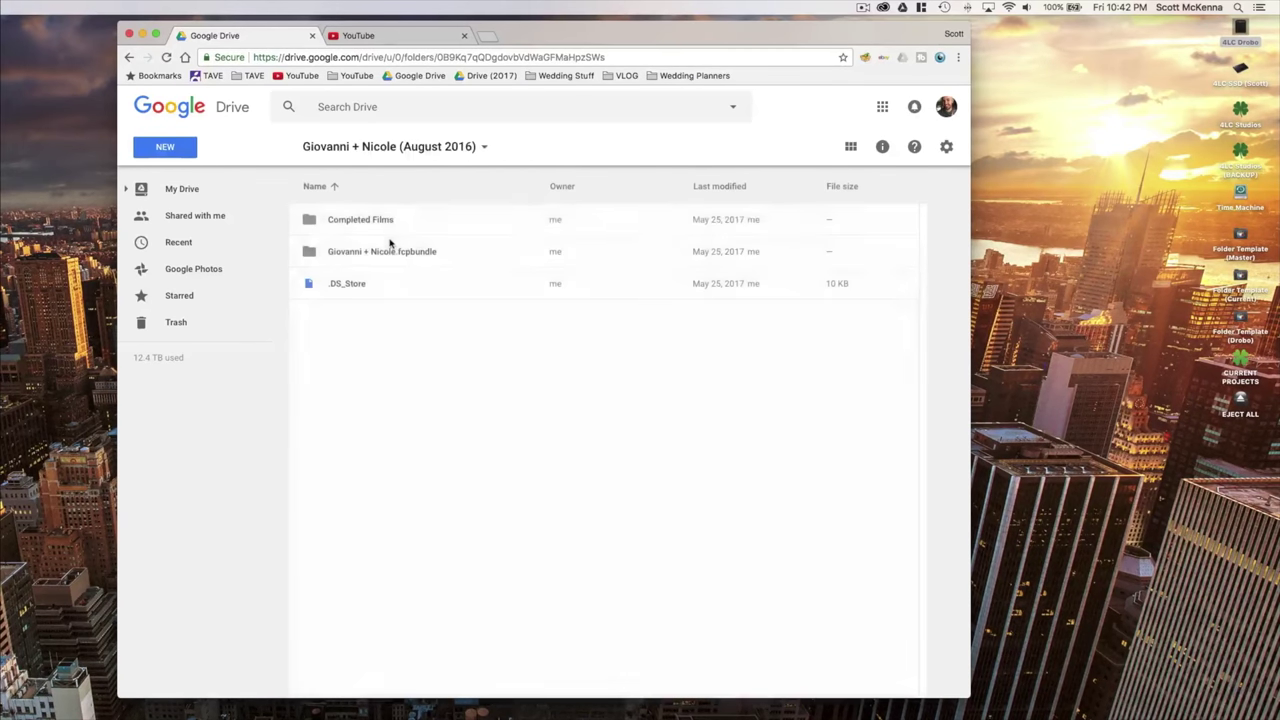
double_click(392, 222)
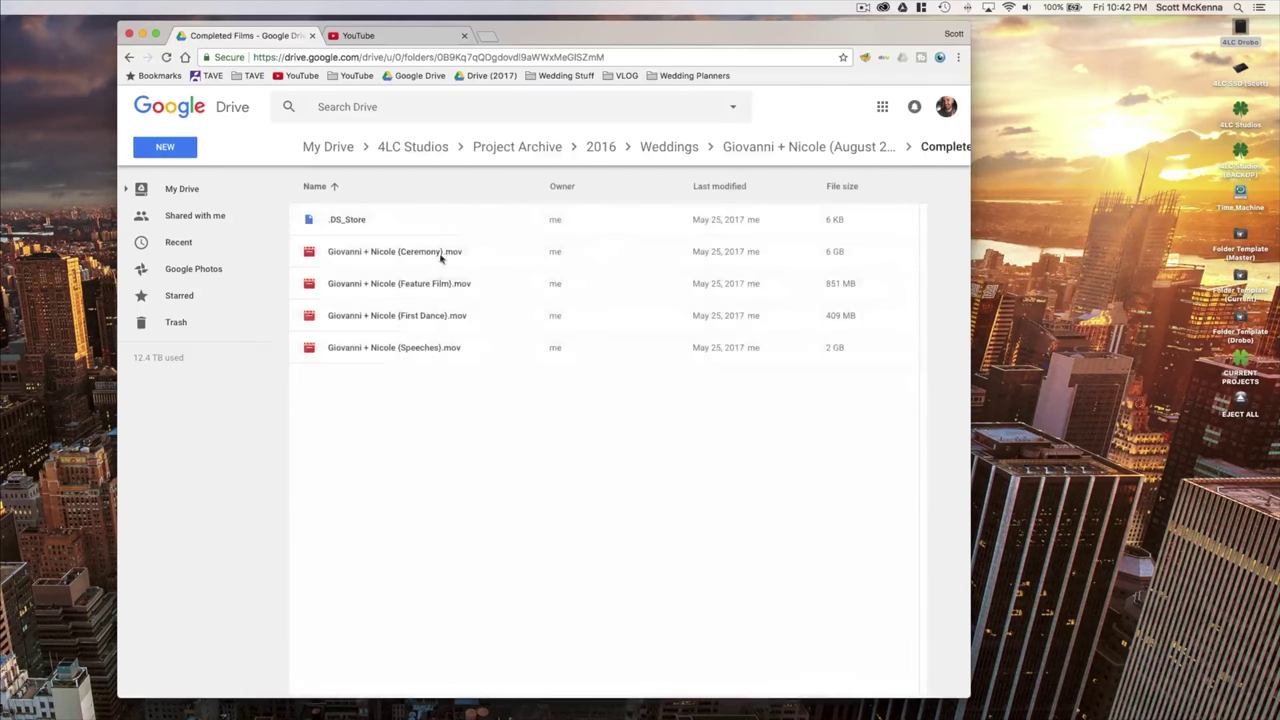
left_click(418, 352)
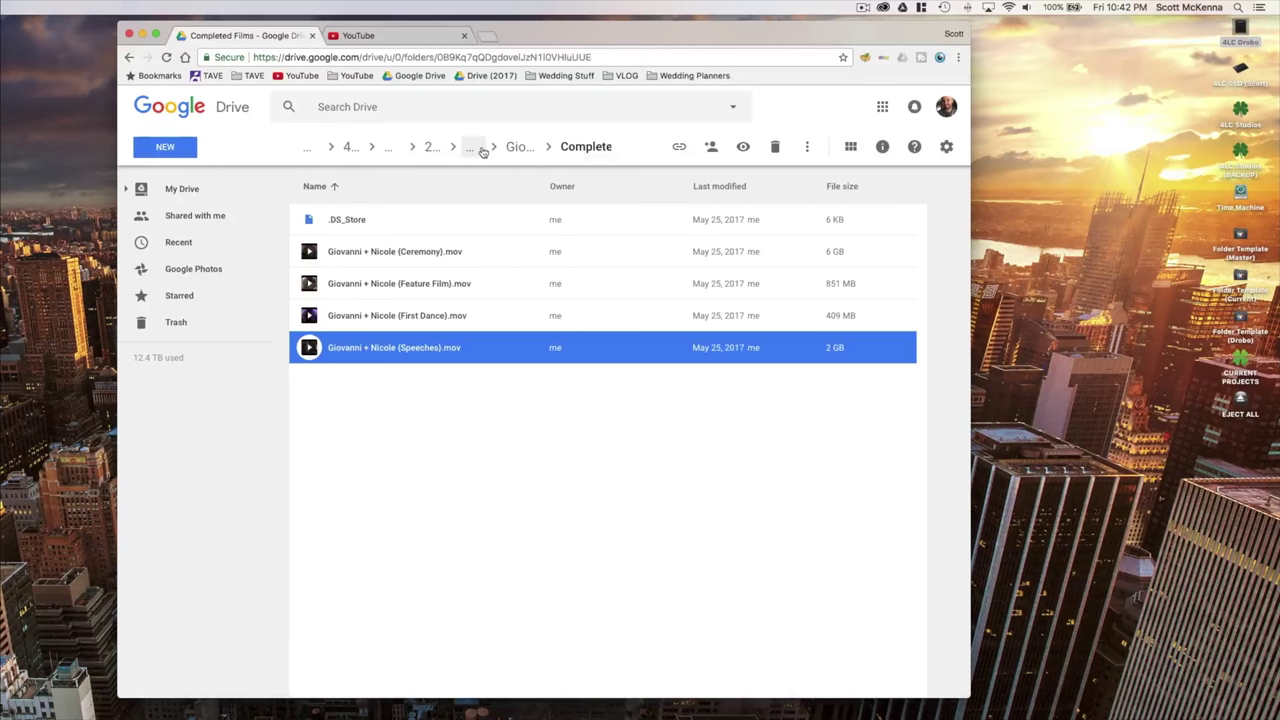
left_click(482, 150)
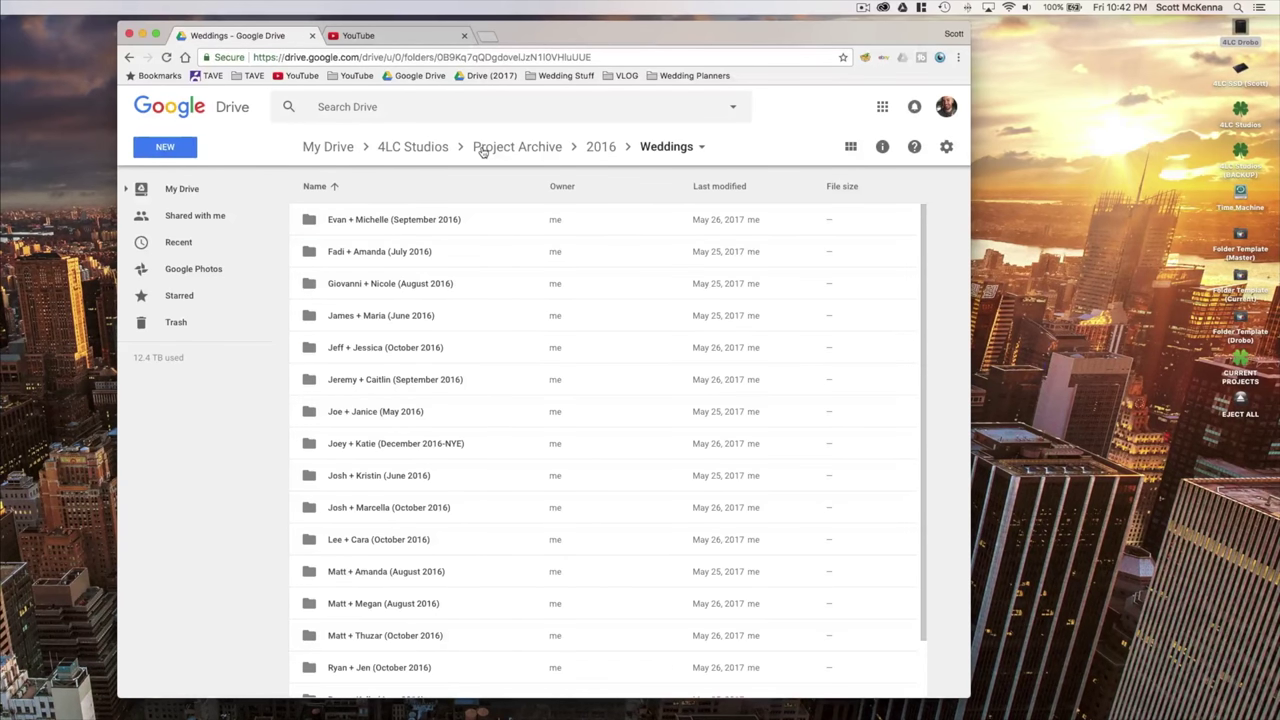